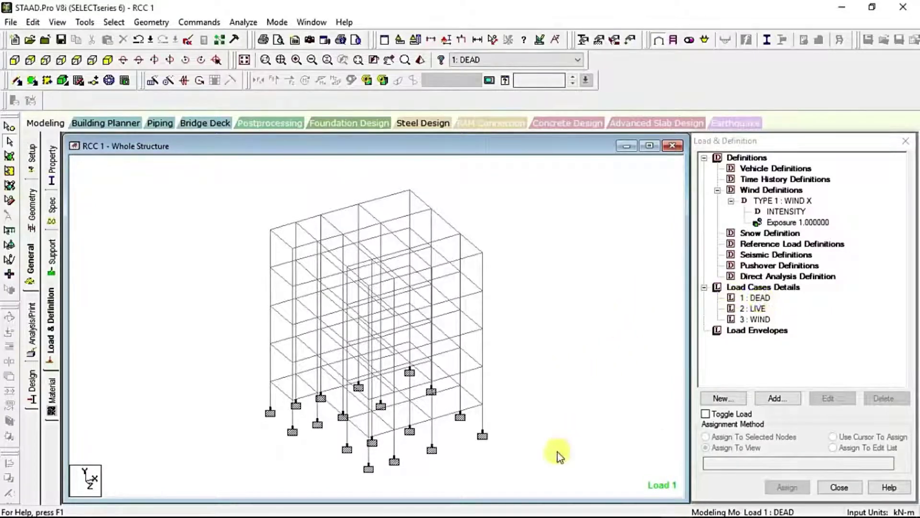
Step: Switch to DEAD LOAD.pdf in Adobe Reader and review the dead, live and wind load notes and the loading code books
mouse_move(616, 516)
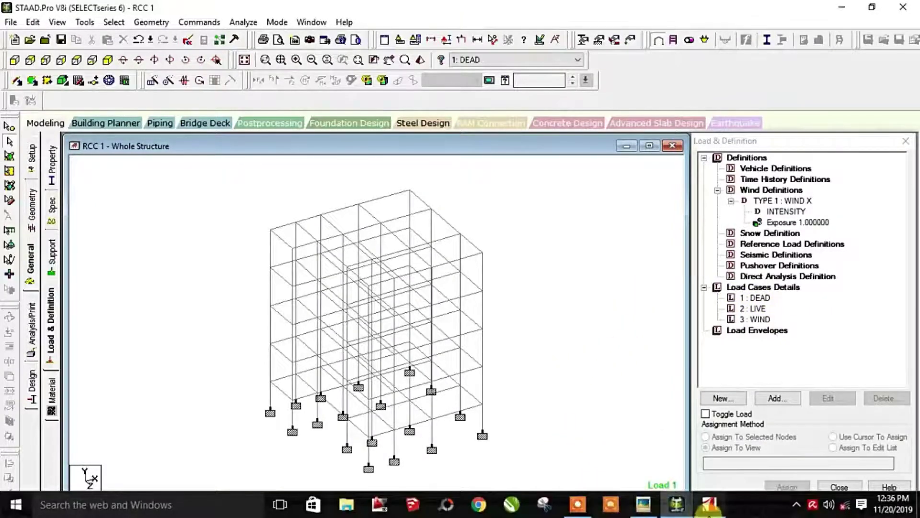
click(709, 504)
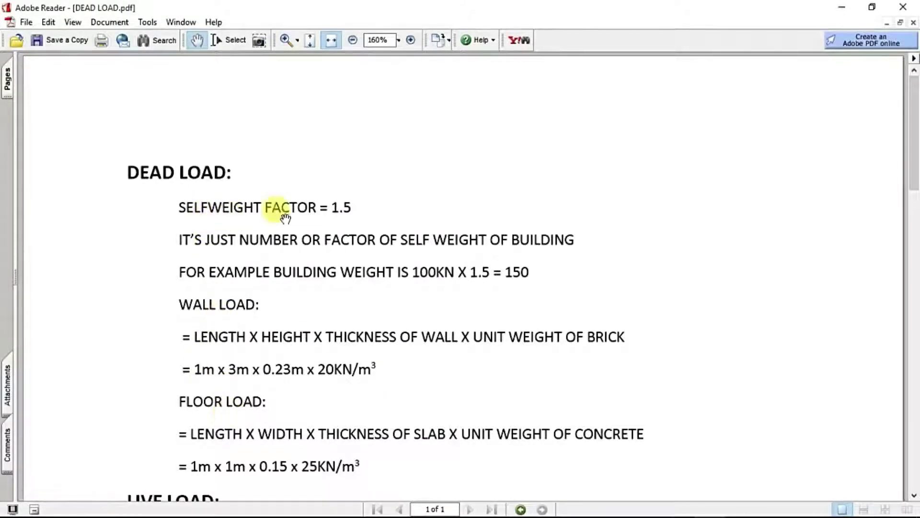
ctrl+scroll(285, 218, up, 2)
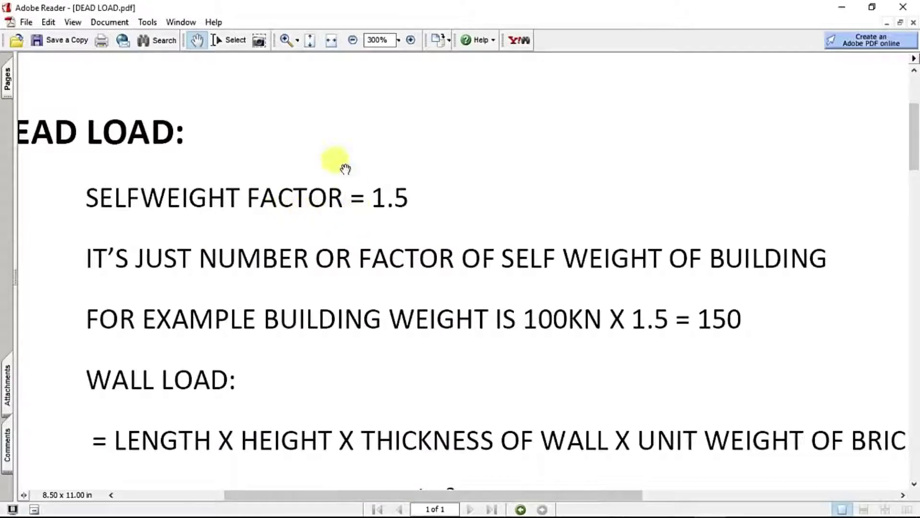
click(331, 41)
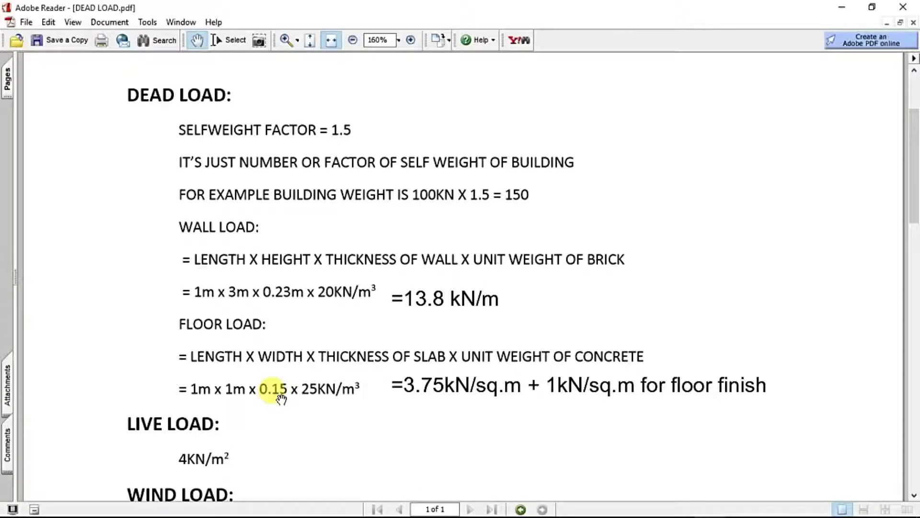
scroll(304, 395, down, 5)
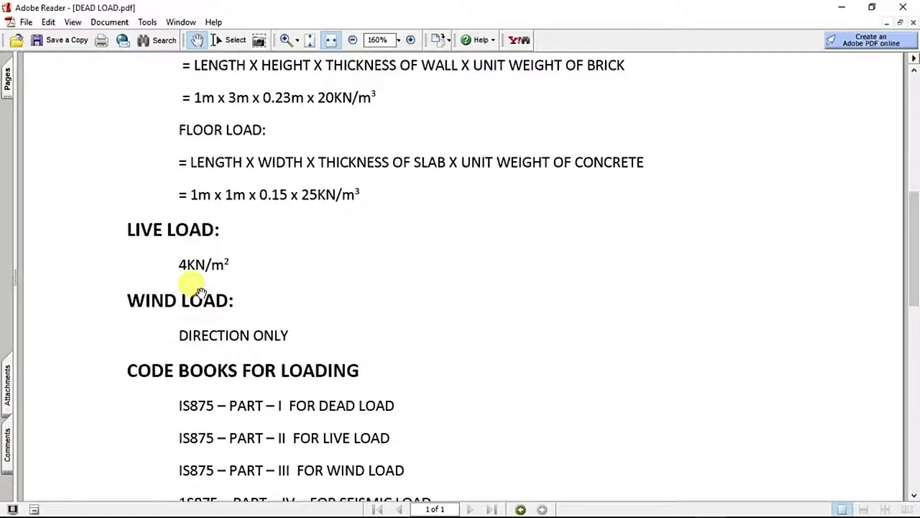
scroll(202, 291, down, 3)
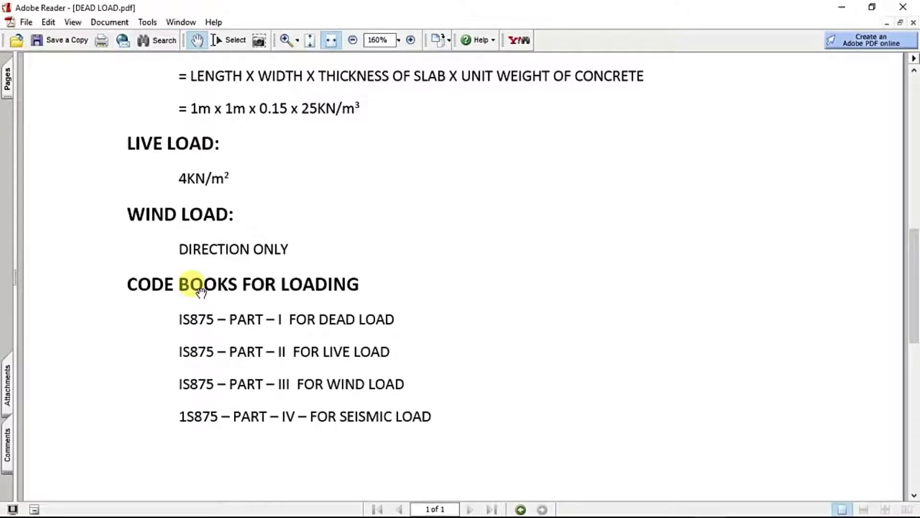
scroll(201, 293, down, 5)
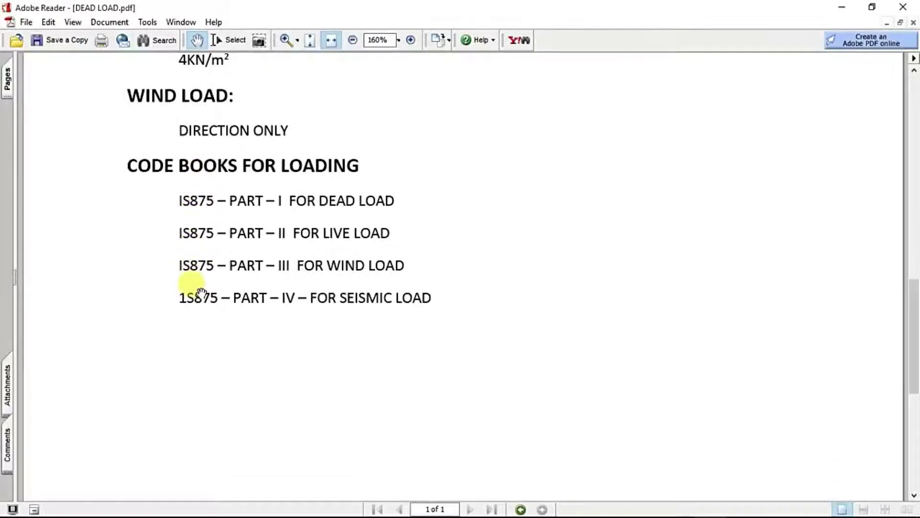
scroll(202, 293, up, 1)
scroll(201, 292, down, 1)
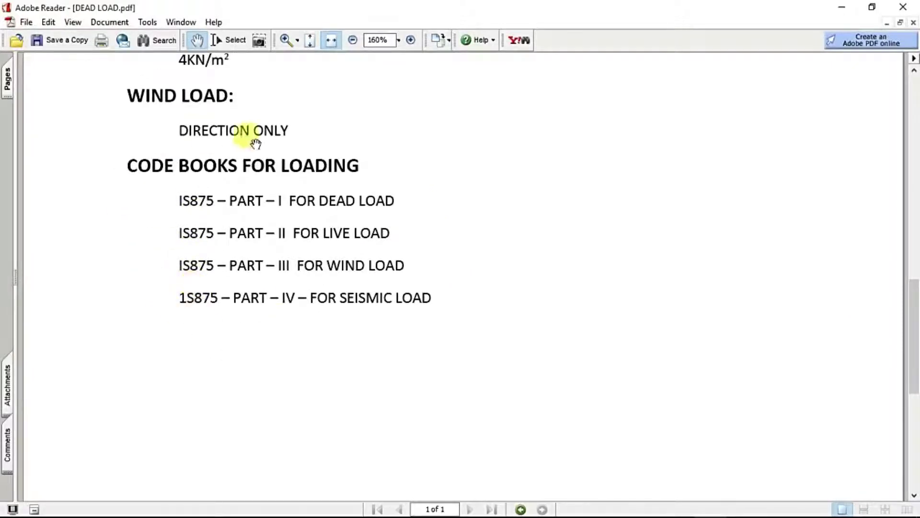
scroll(180, 283, up, 3)
scroll(187, 290, down, 3)
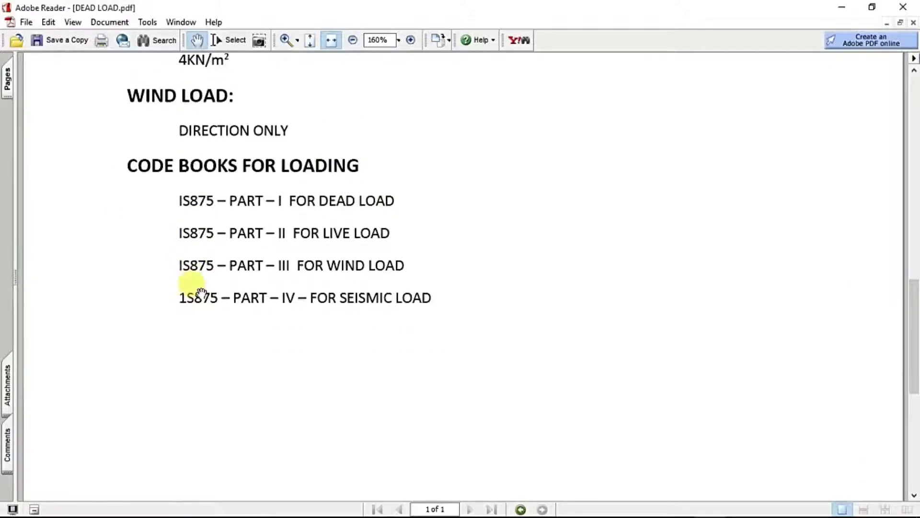
scroll(201, 290, up, 5)
scroll(202, 290, down, 5)
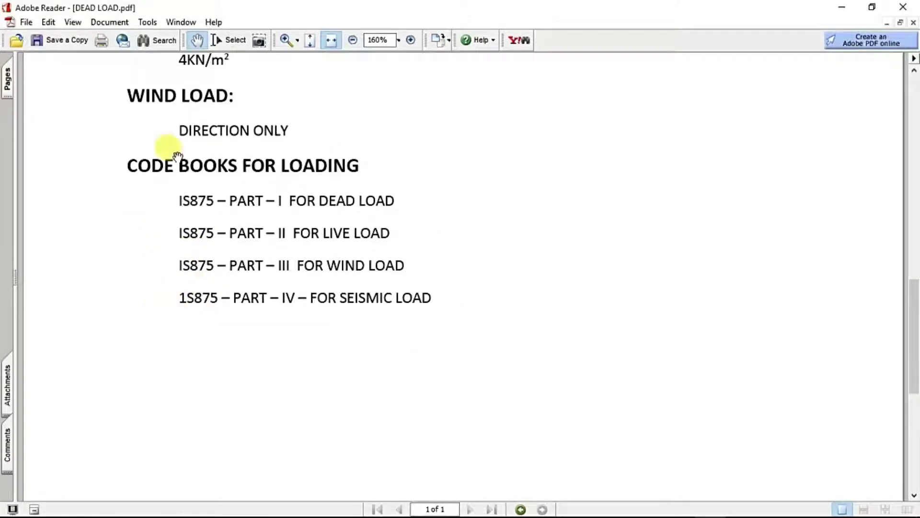
scroll(201, 292, down, 3)
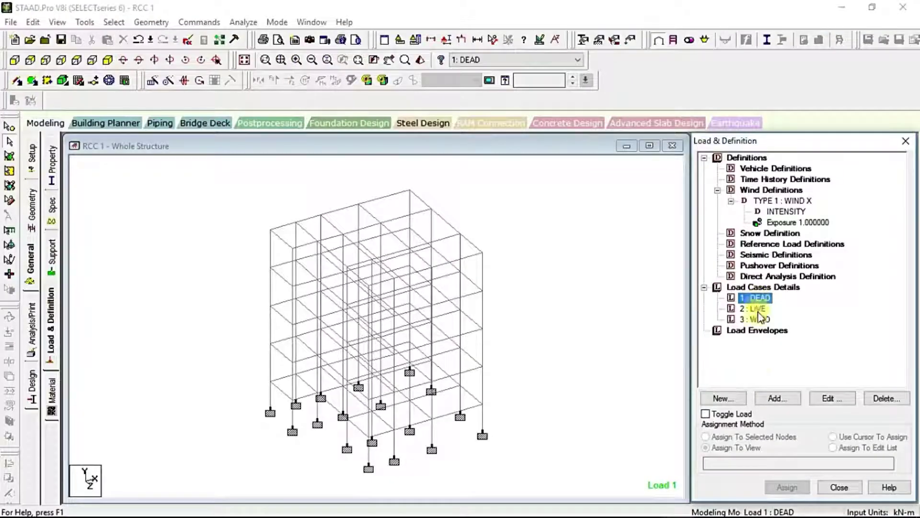
Step: In STAAD.Pro, add a selfweight load in the Y direction with factor -1.5 to the DEAD load case
click(775, 402)
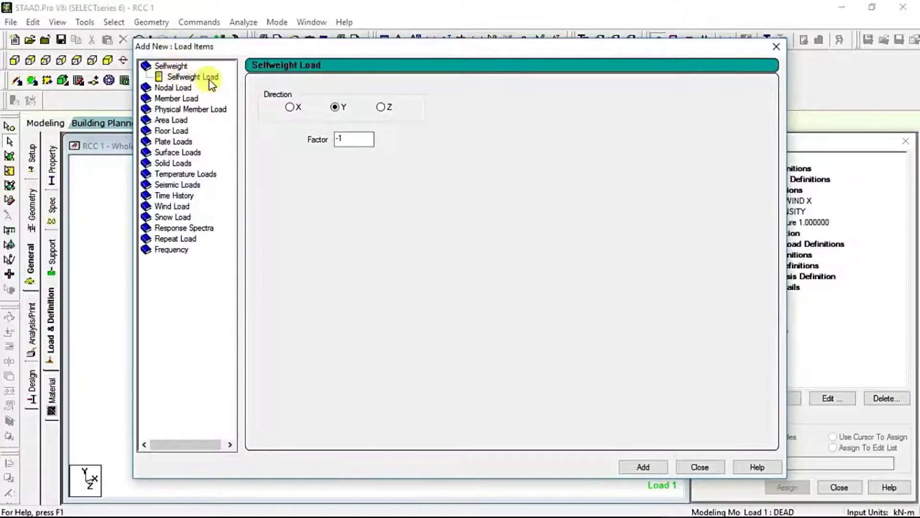
click(345, 139)
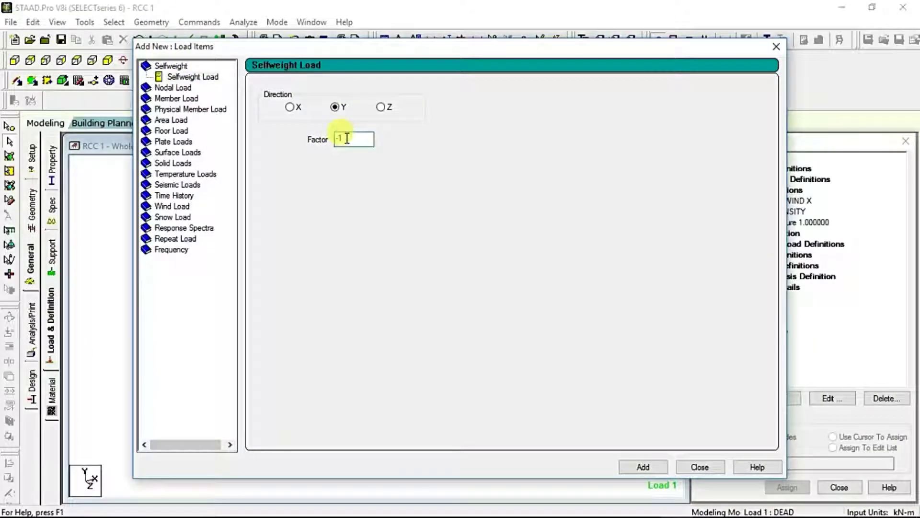
text(.5)
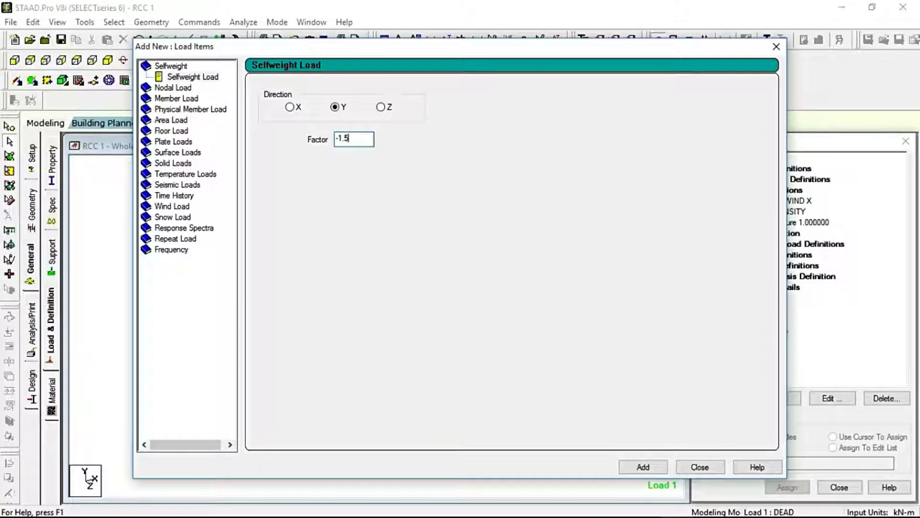
drag(335, 52, 576, 77)
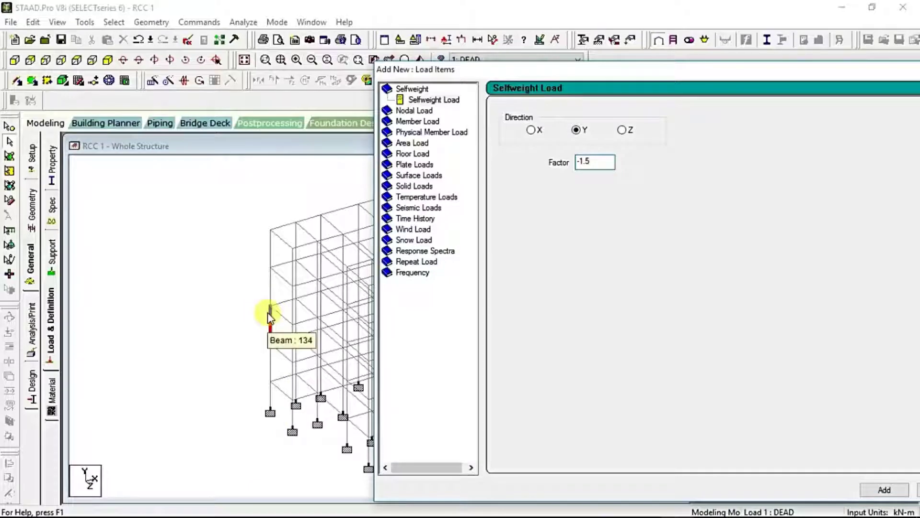
mouse_move(269, 183)
mouse_down()
mouse_move(272, 281)
mouse_move(269, 191)
mouse_up()
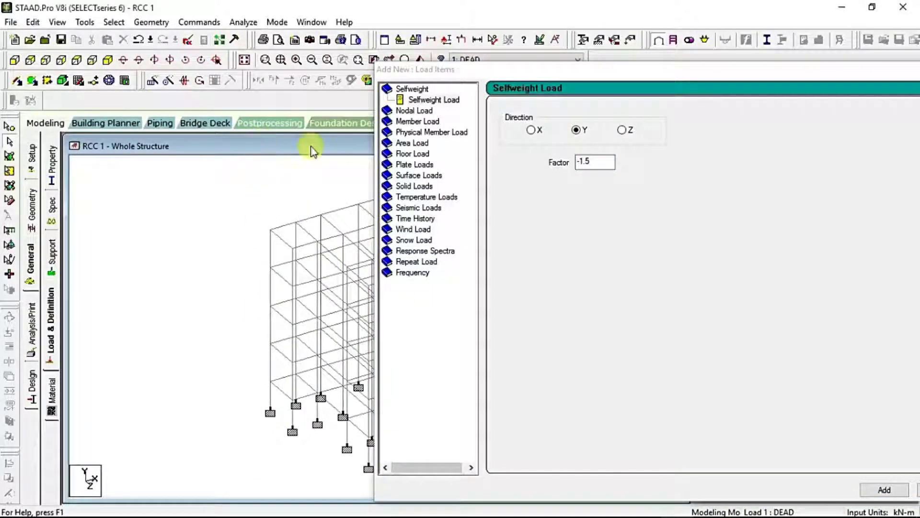
click(609, 76)
drag(610, 76, 489, 44)
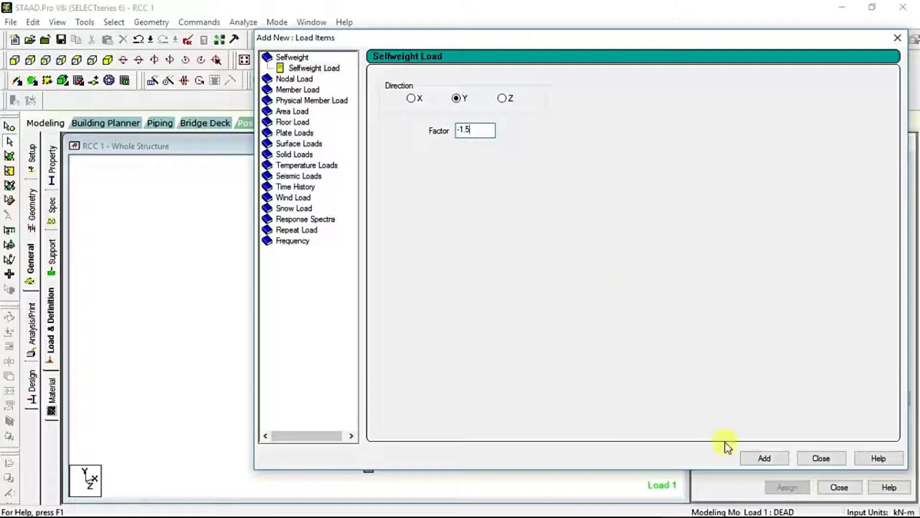
click(762, 458)
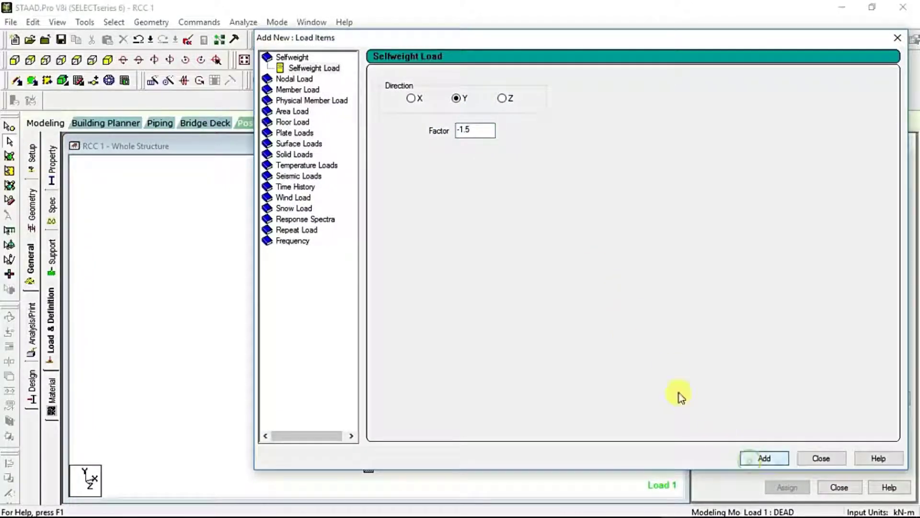
Step: Add a uniform force member load of -13.8 kN/m in the GY direction to the DEAD load case
click(297, 90)
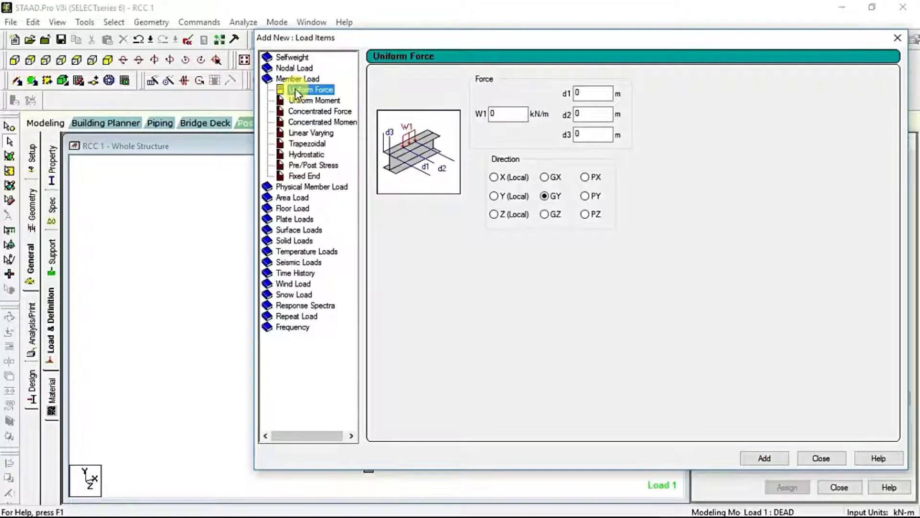
drag(385, 39, 586, 56)
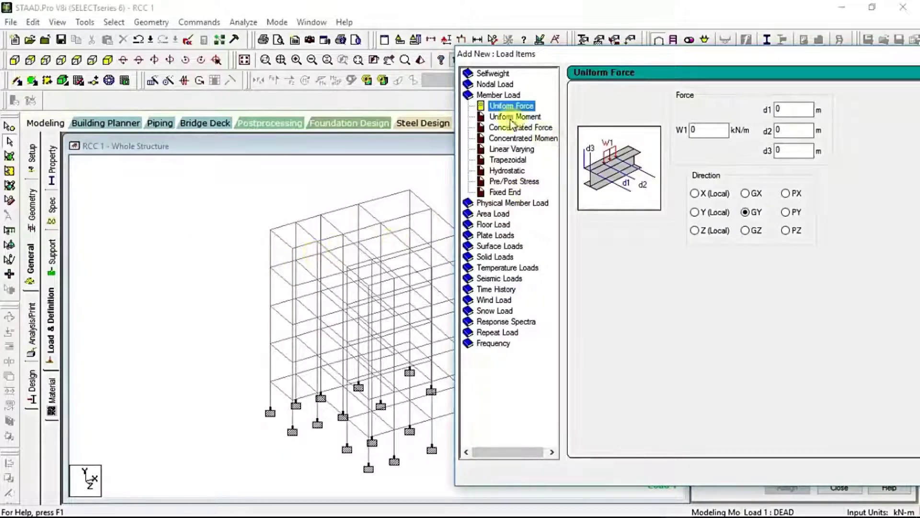
double_click(696, 129)
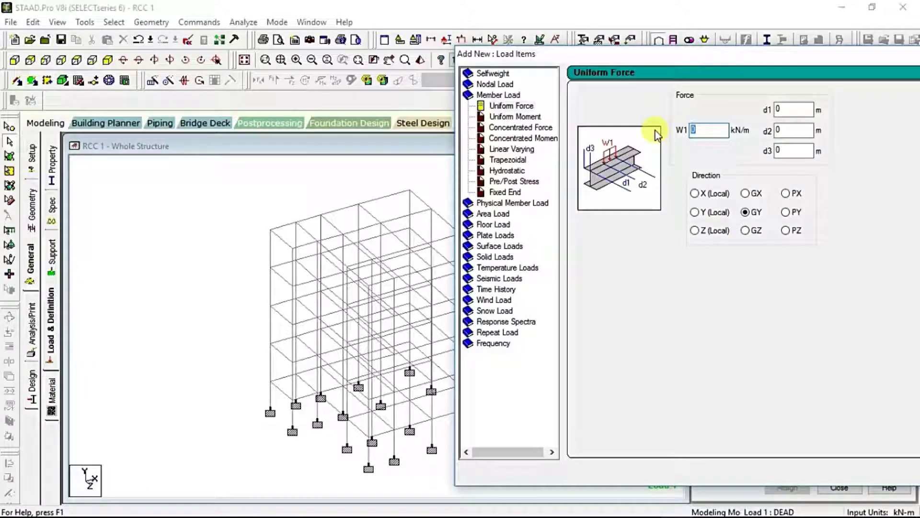
text(-13.8)
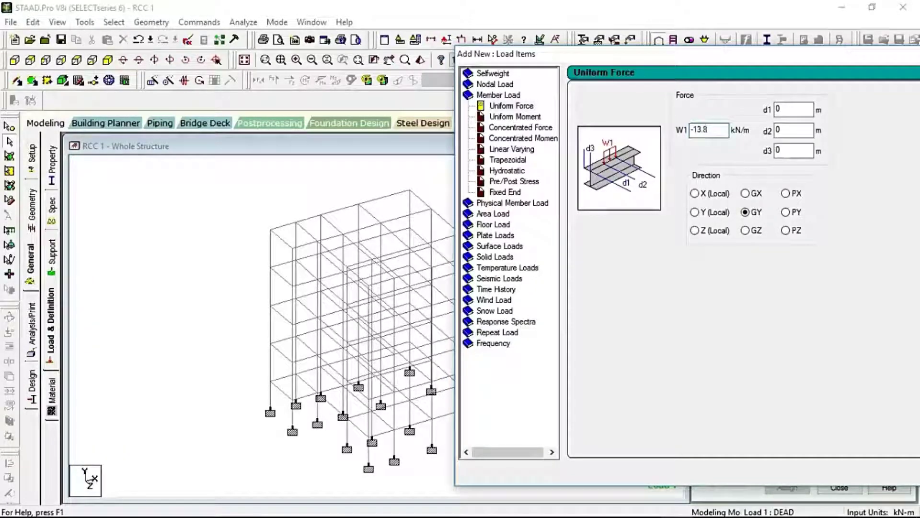
drag(743, 53, 530, 51)
click(754, 469)
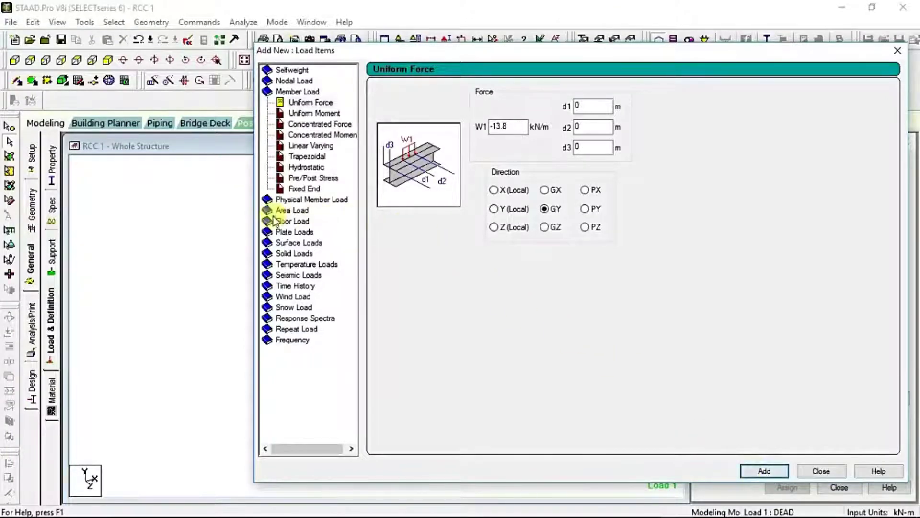
Step: Set up a floor load by YRANGE in the Global Y direction with a pressure of -4.75 kN/m2
click(288, 221)
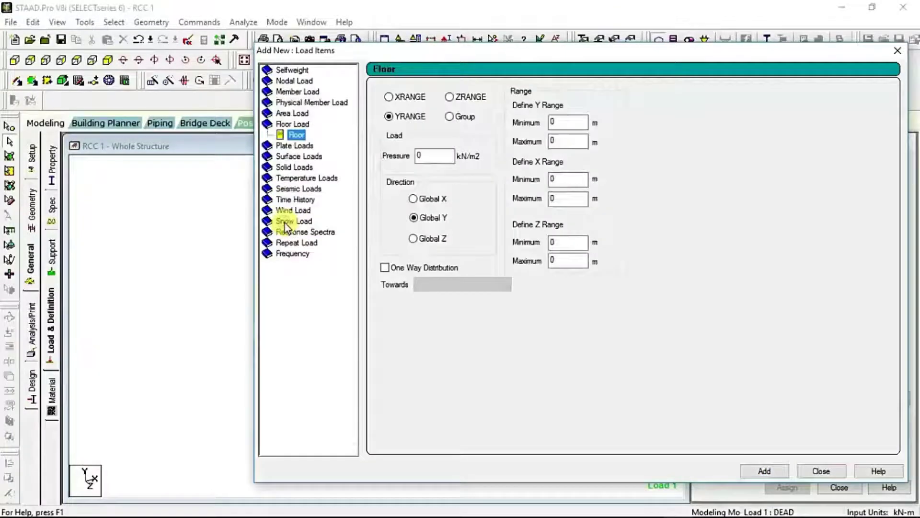
click(421, 156)
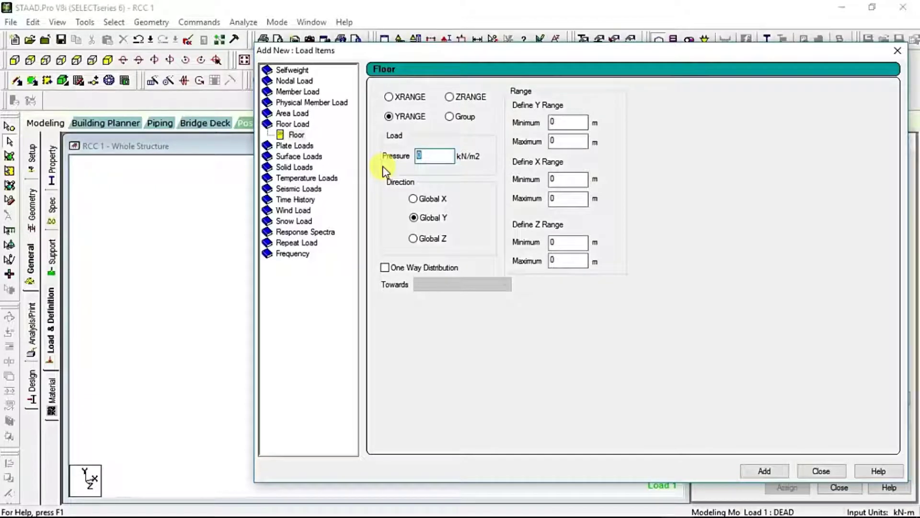
key(BackSpace)
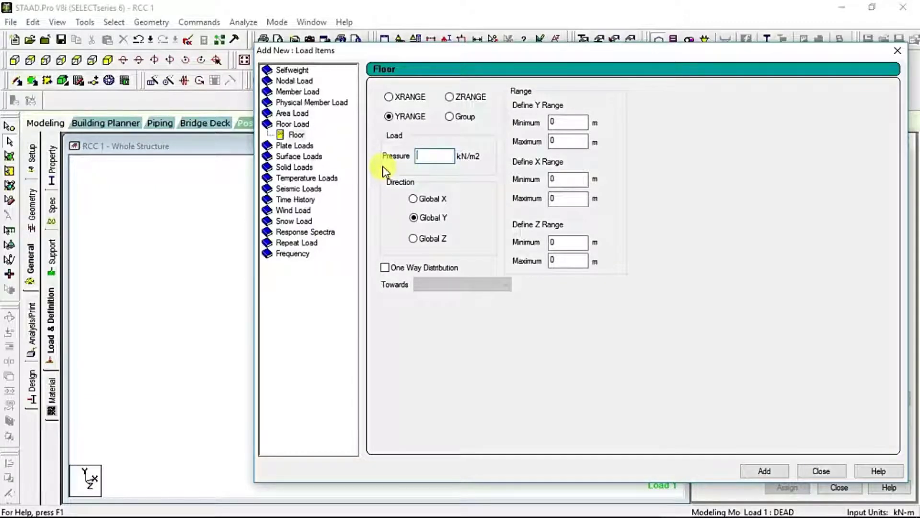
text(-4.75)
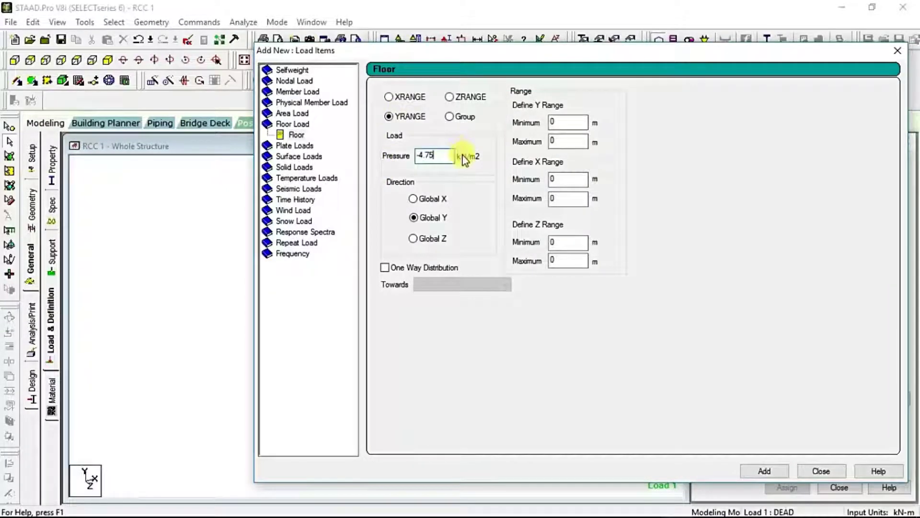
Step: Measure the node-to-node height of the frame's near corner column line, from its base support to the roof
drag(571, 54, 703, 69)
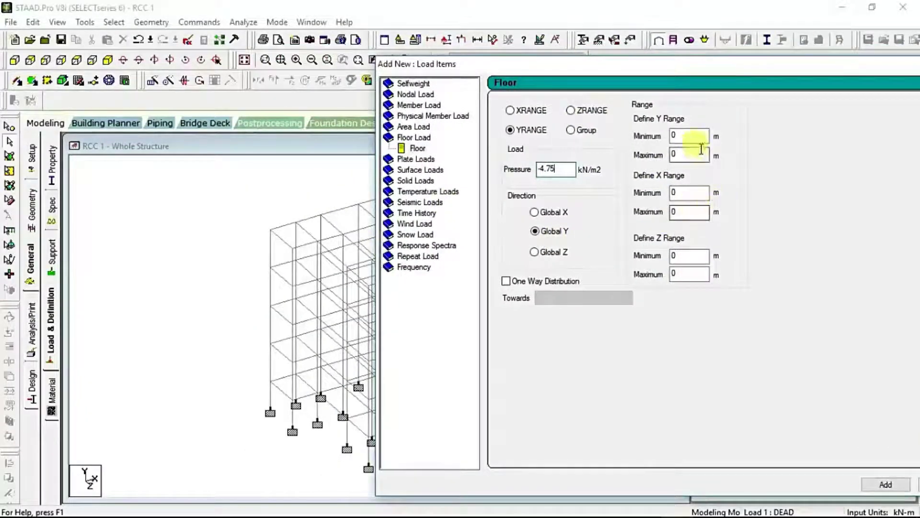
double_click(691, 136)
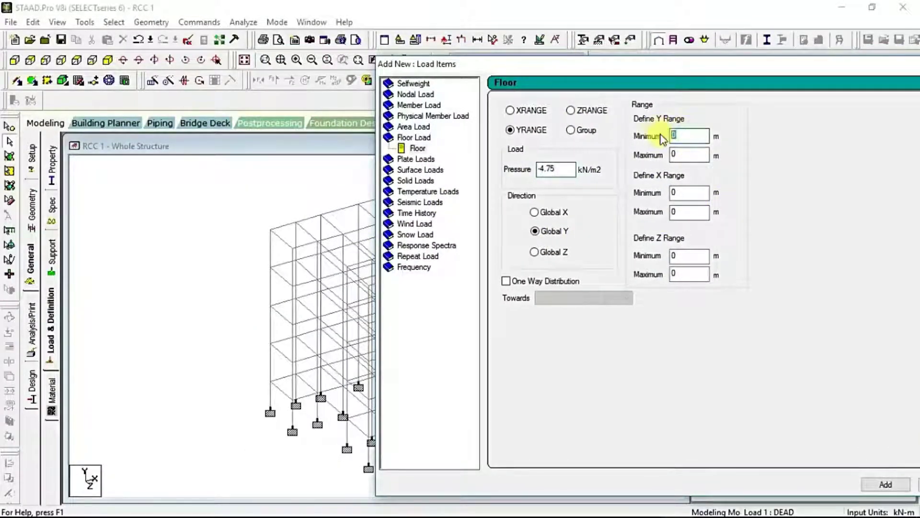
double_click(682, 156)
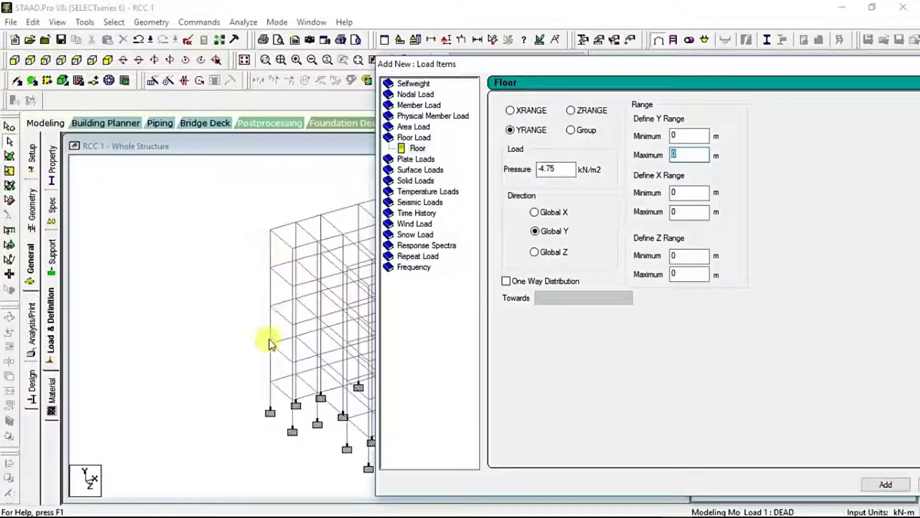
drag(531, 67, 560, 76)
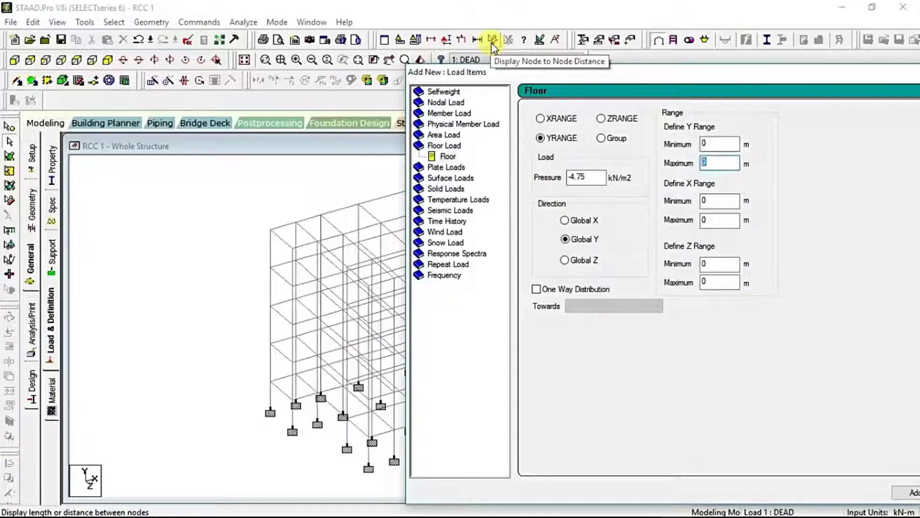
click(493, 42)
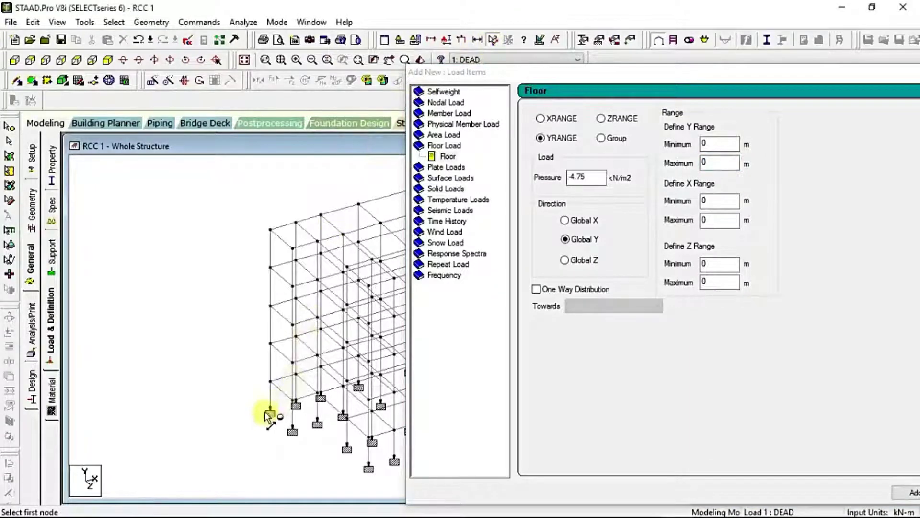
click(269, 411)
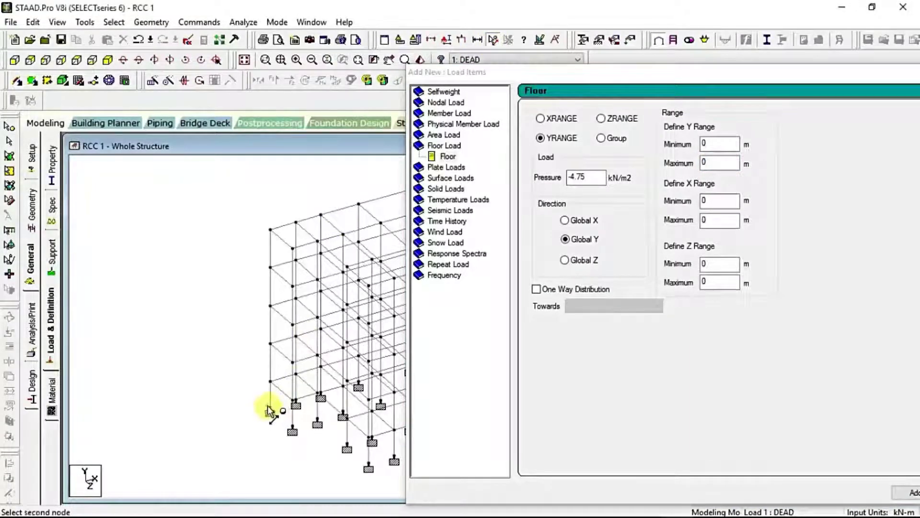
click(270, 229)
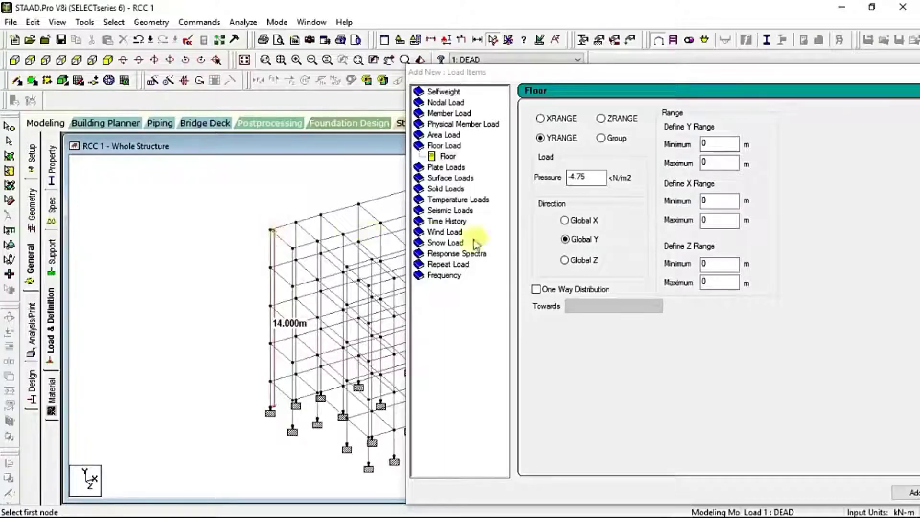
Step: Set the maximum of the floor load's Y range to 14 m, keeping the minimum at 0
click(708, 162)
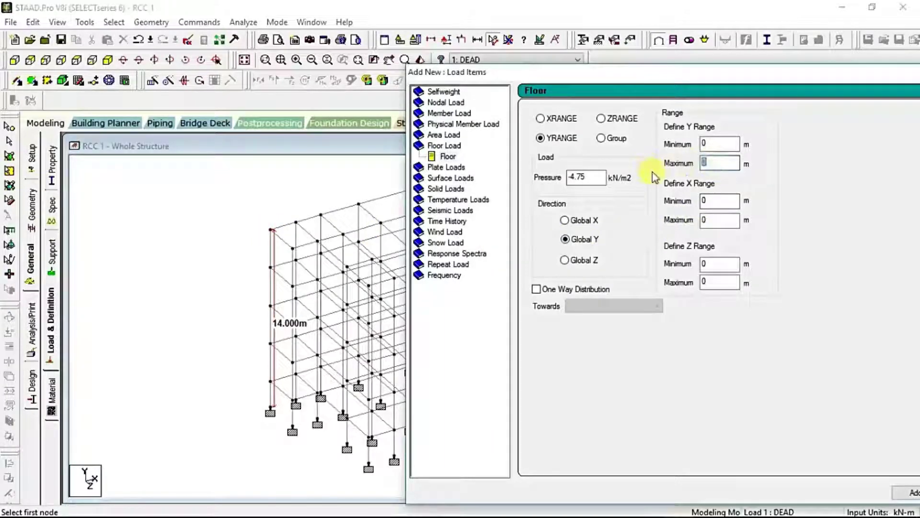
text(14)
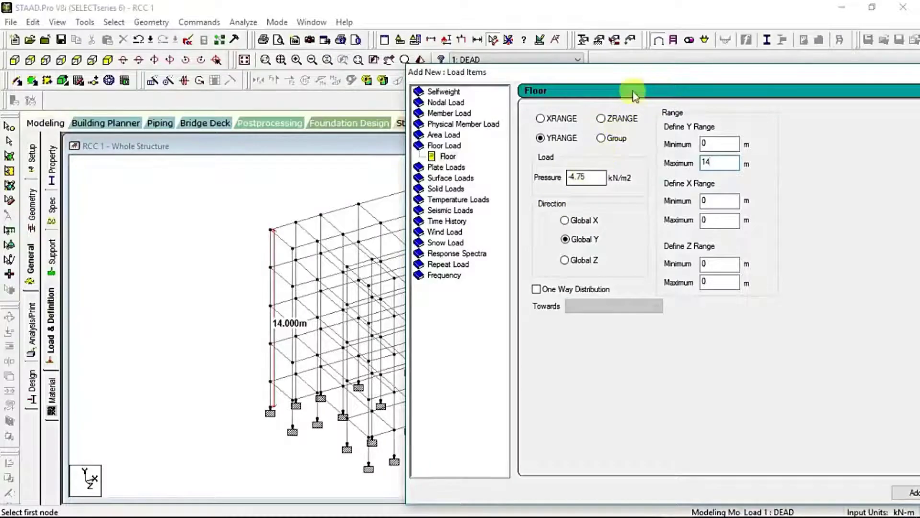
drag(629, 70, 325, 61)
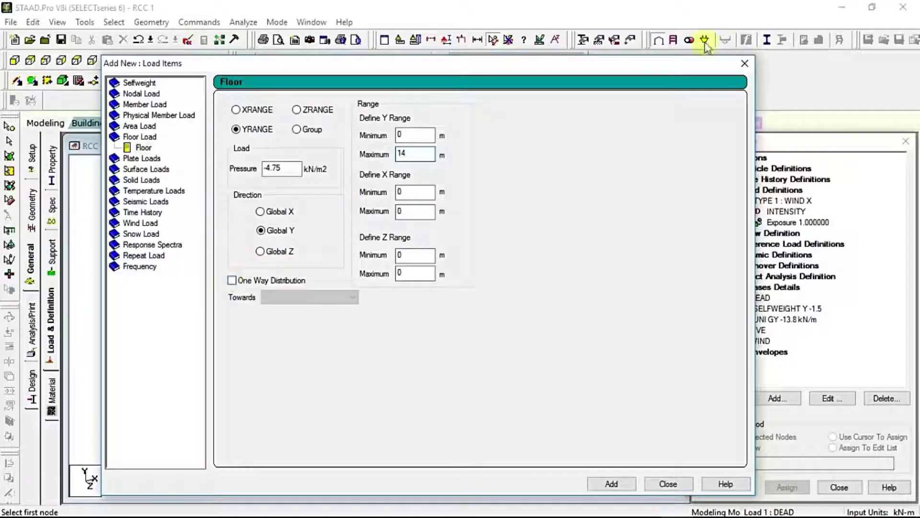
drag(589, 67, 666, 33)
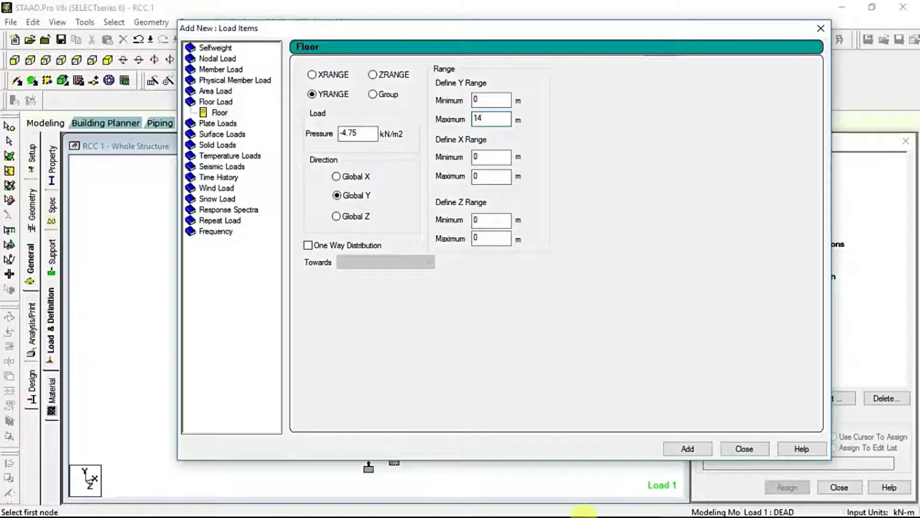
Step: Switch to the floor plan image -P.jpg in Picasa Photo Viewer, check the bay dimensions, and close it
mouse_move(616, 501)
click(647, 505)
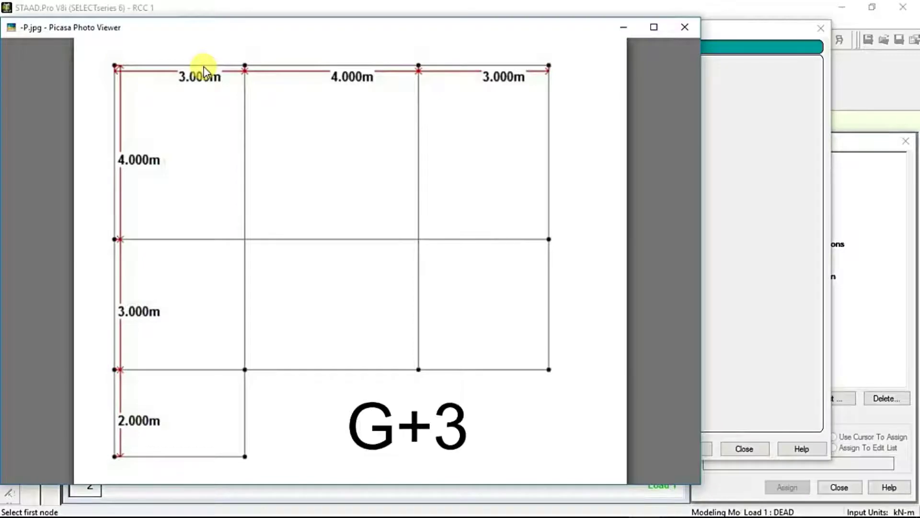
key(Escape)
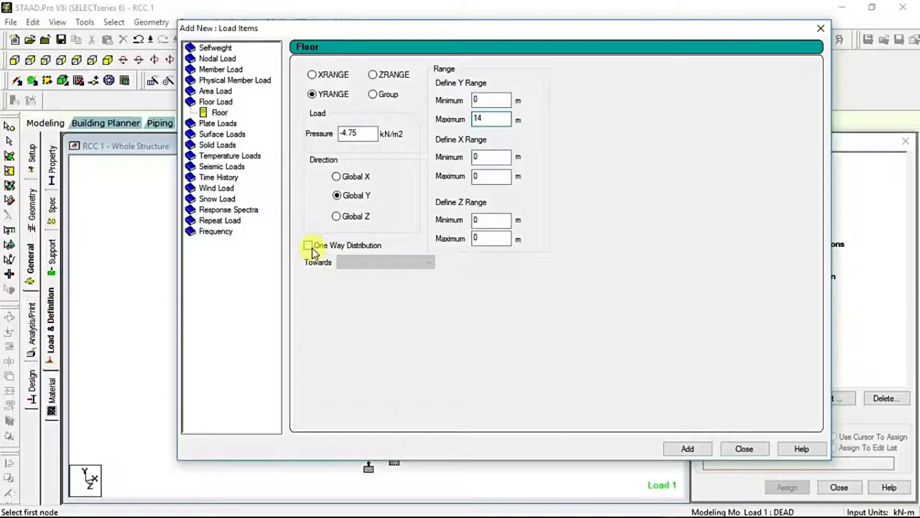
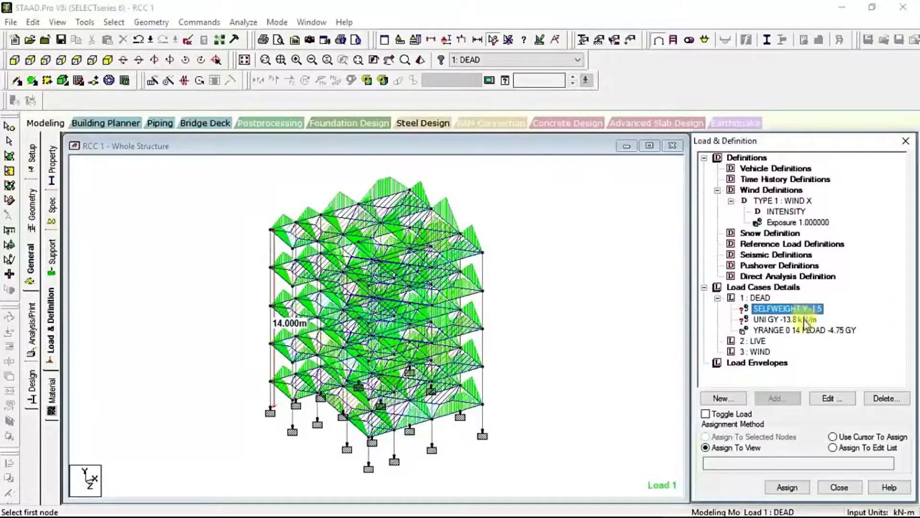
Step: Assign the DEAD selfweight load to the whole structure using Assign To View, and clear the member selection
click(805, 320)
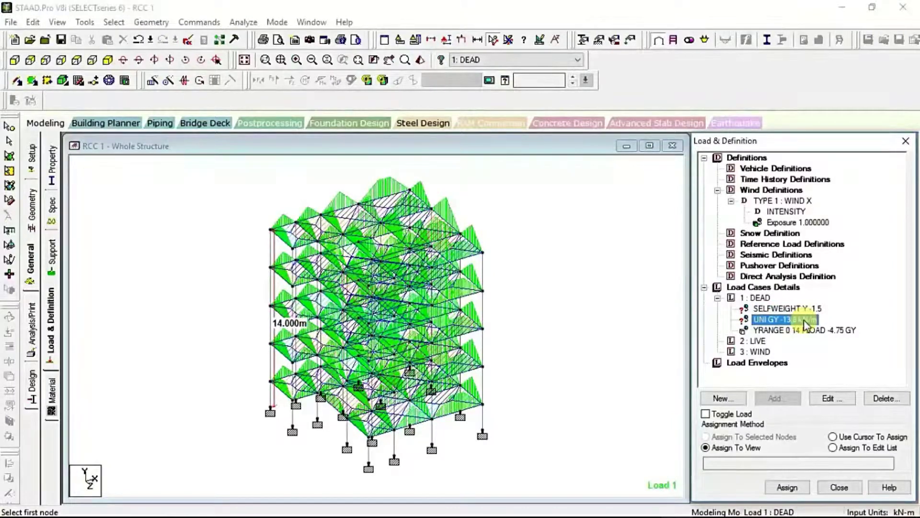
click(800, 310)
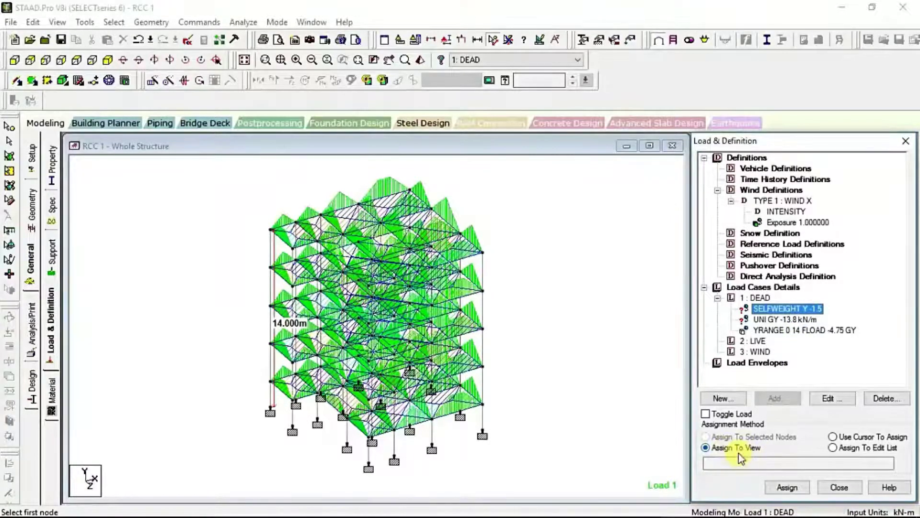
click(786, 487)
click(821, 354)
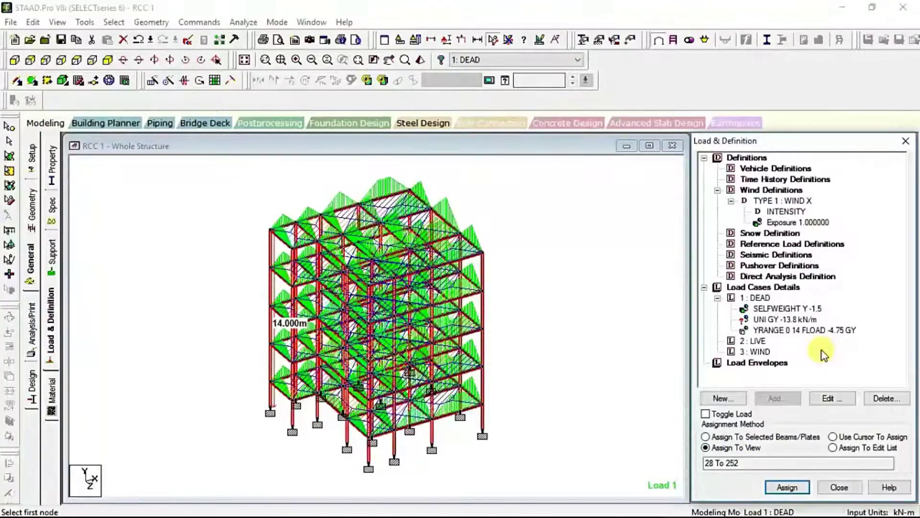
click(792, 320)
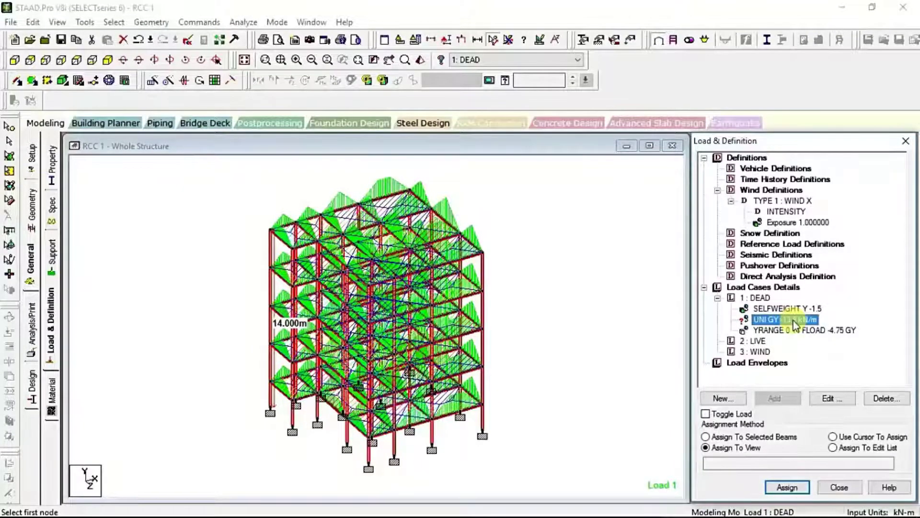
click(627, 258)
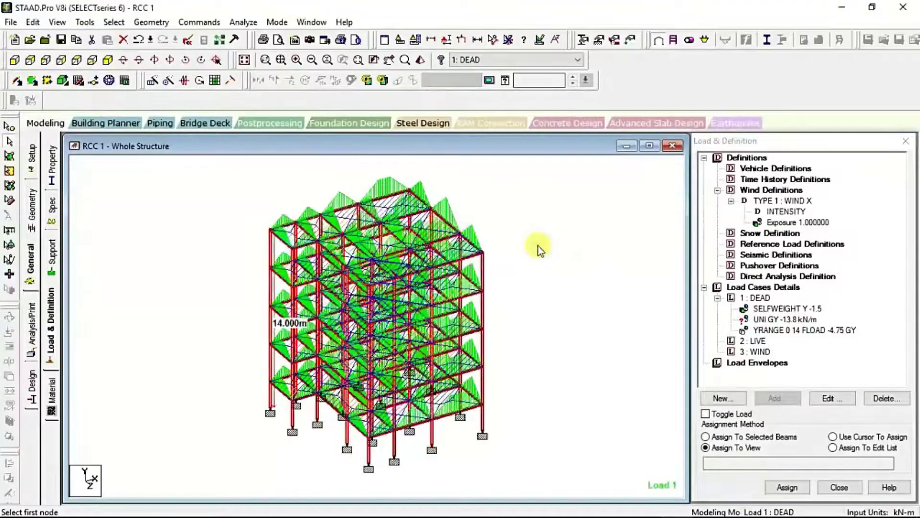
click(767, 319)
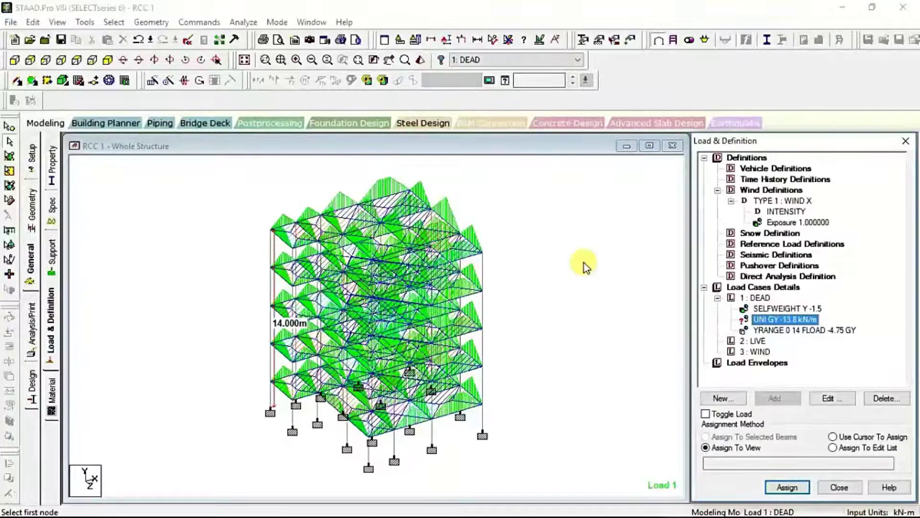
click(483, 269)
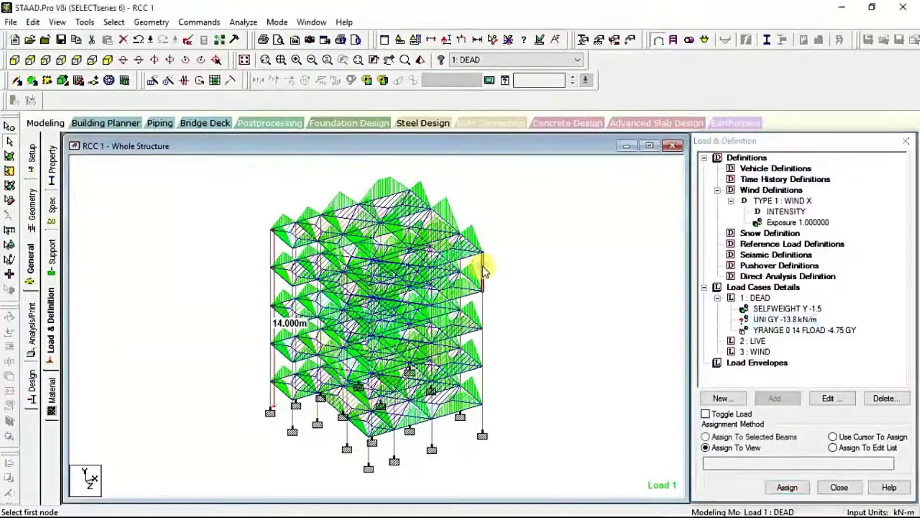
click(482, 305)
click(529, 275)
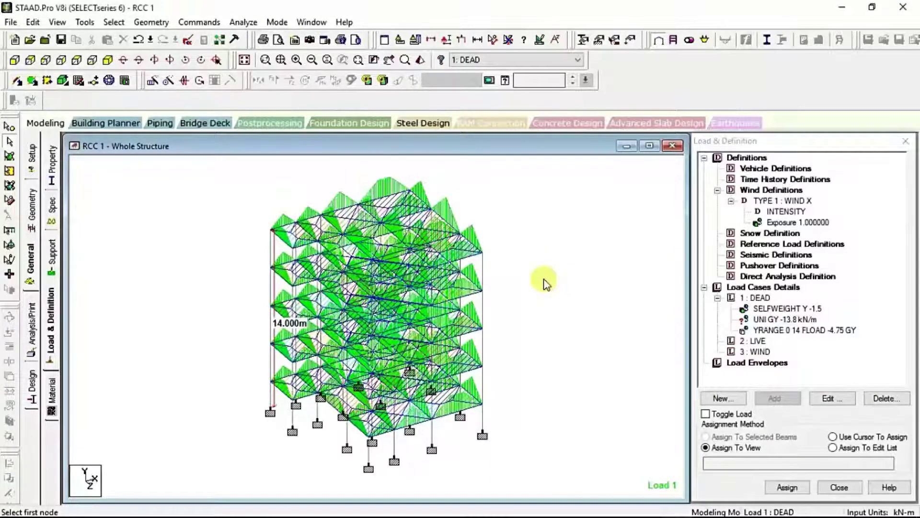
Step: Make the uniform -13.8 kN/m member load active and select all beams parallel to the X and Z axes
click(773, 320)
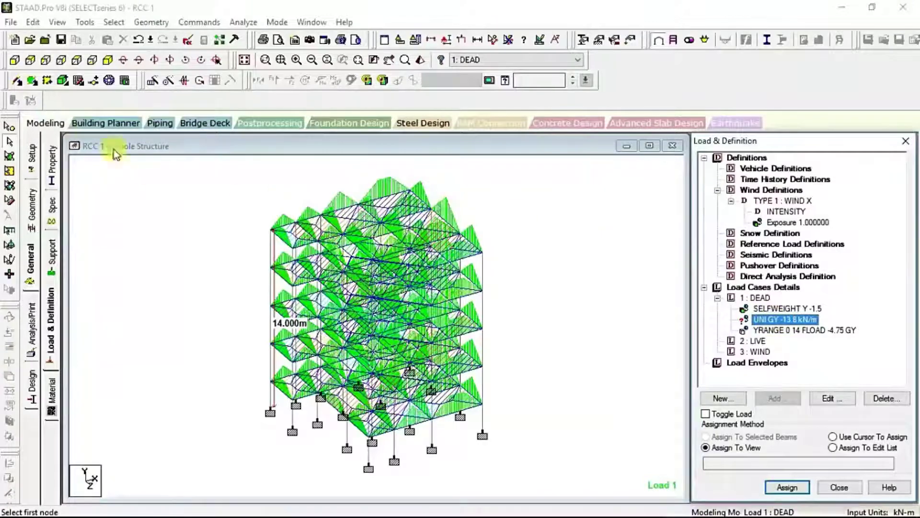
click(105, 24)
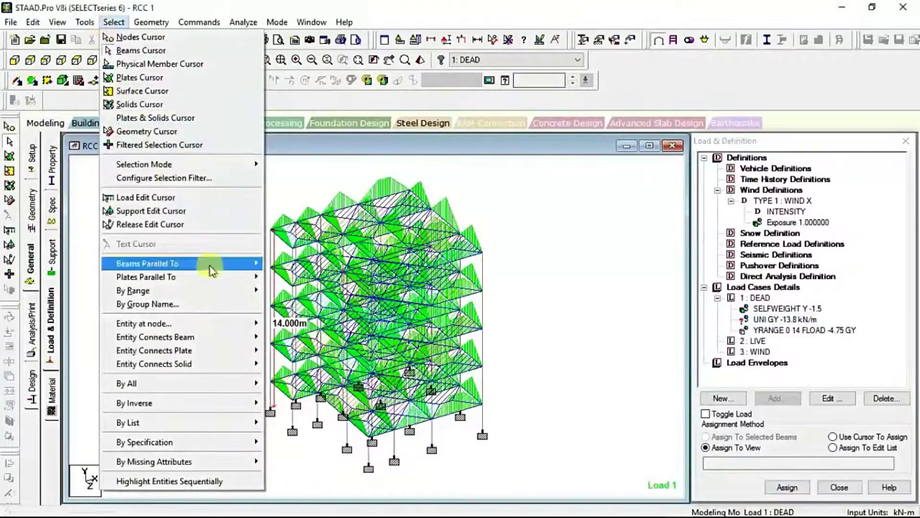
mouse_move(206, 263)
click(292, 261)
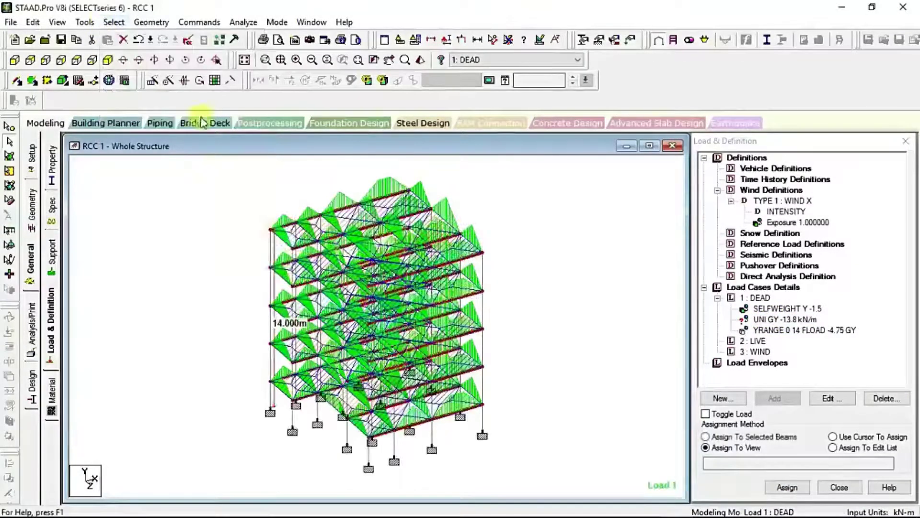
click(114, 22)
mouse_move(177, 262)
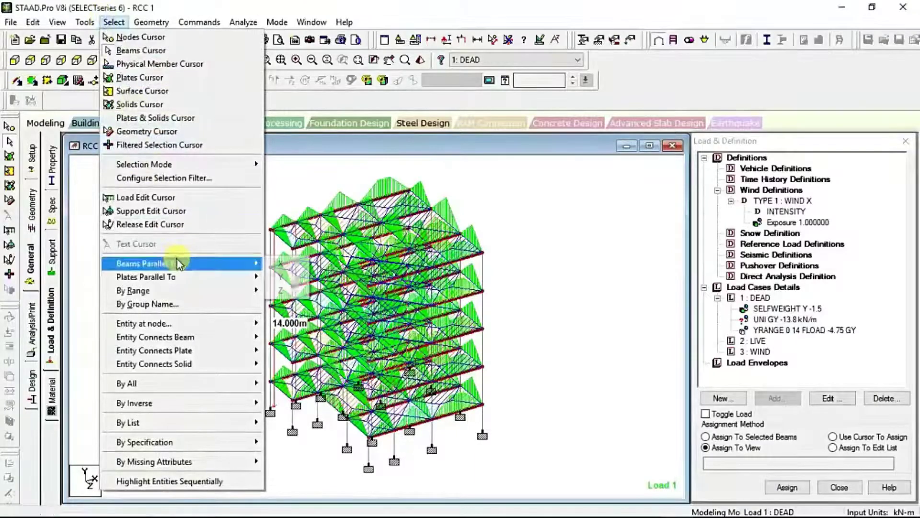
click(285, 301)
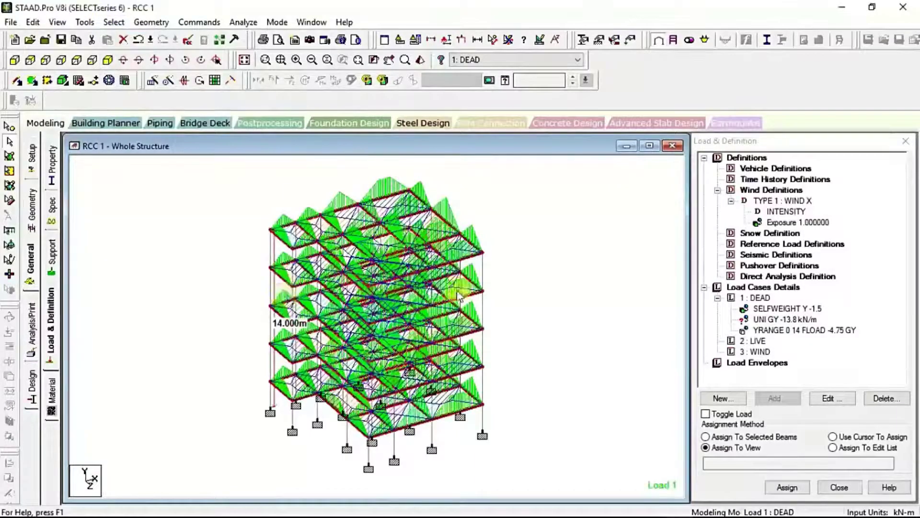
Step: Assign the uniform GY member load to the selected horizontal beams using Assign To Selected Beams
click(756, 437)
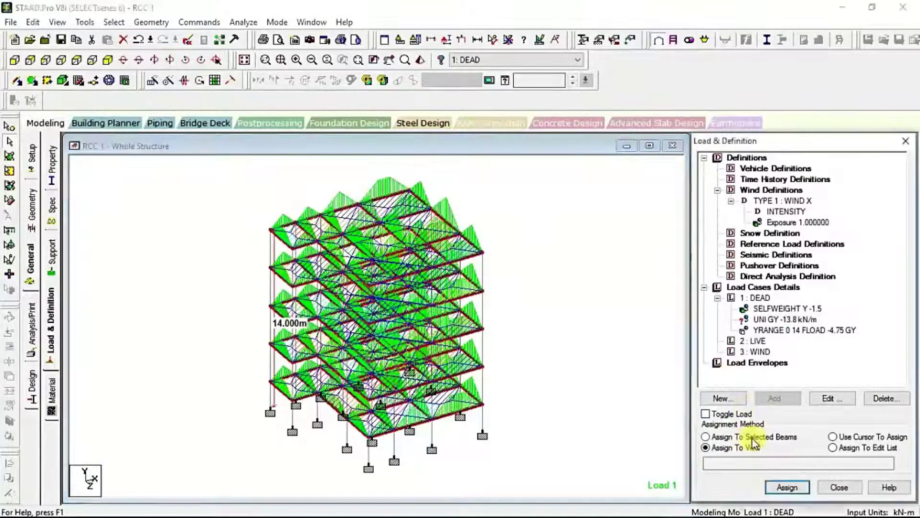
click(787, 486)
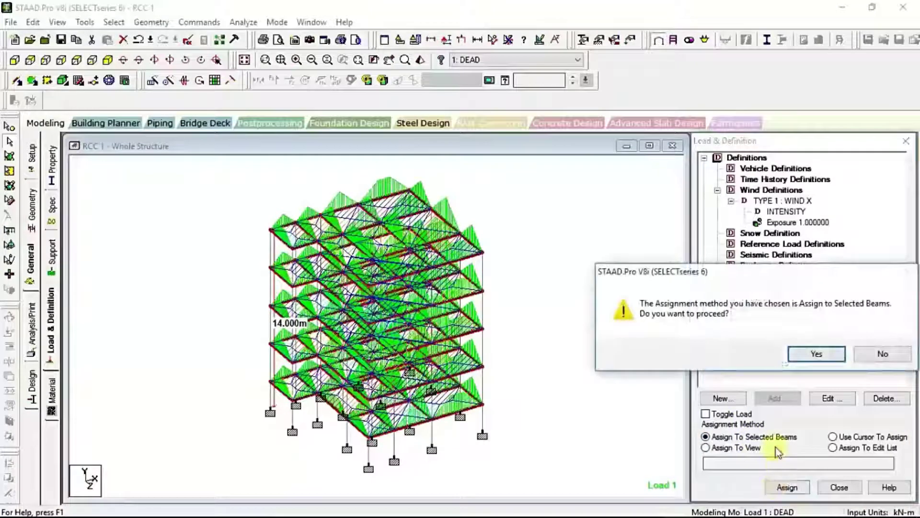
click(816, 357)
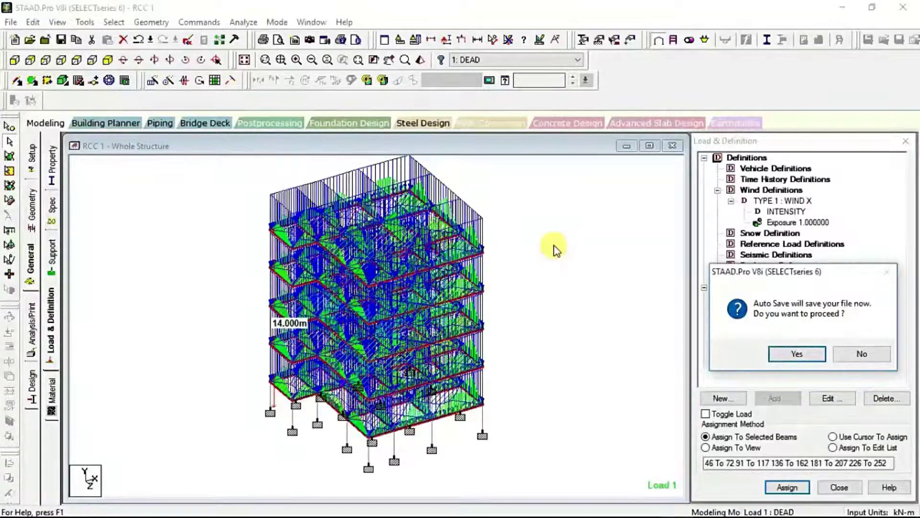
Step: Accept the automatic save, save the modified structure, and clear the beam selection
click(800, 355)
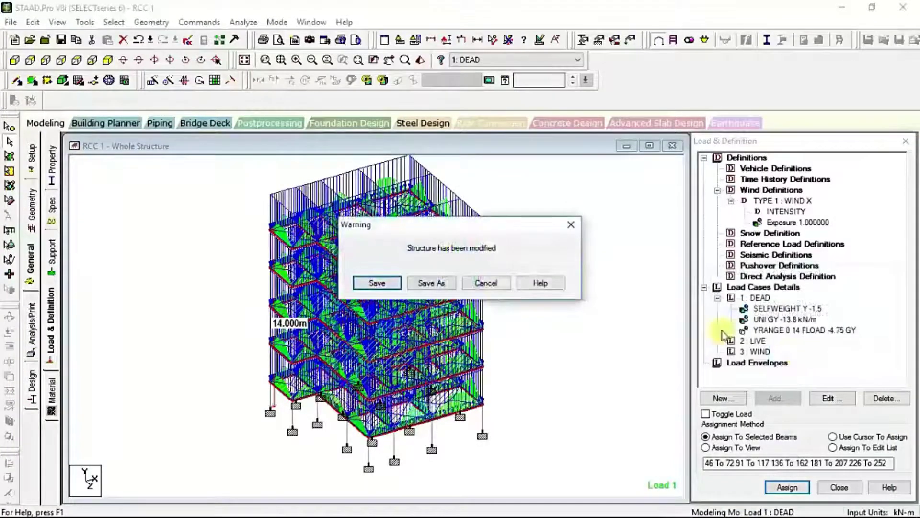
click(377, 282)
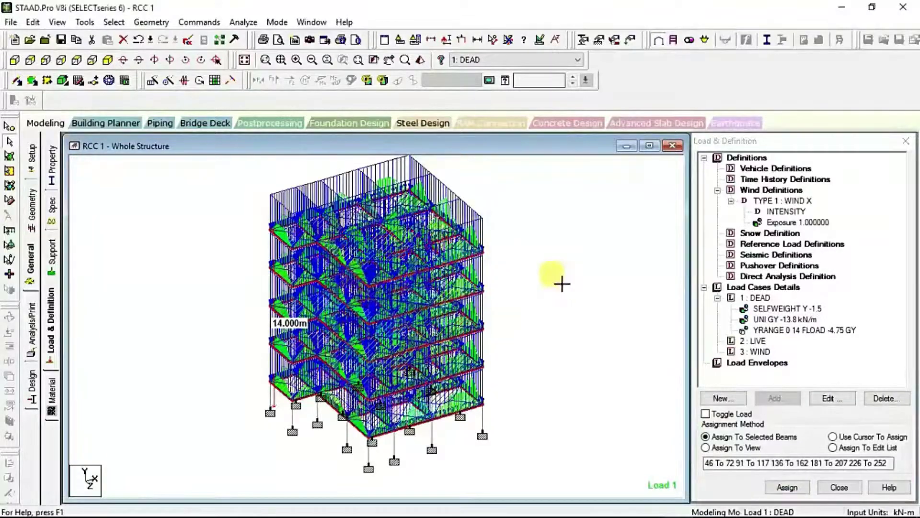
click(560, 283)
Step: Add a -4 kN/m2 floor load in Global Y to the LIVE case over a Y range of 0 to 14 m and display it
click(758, 341)
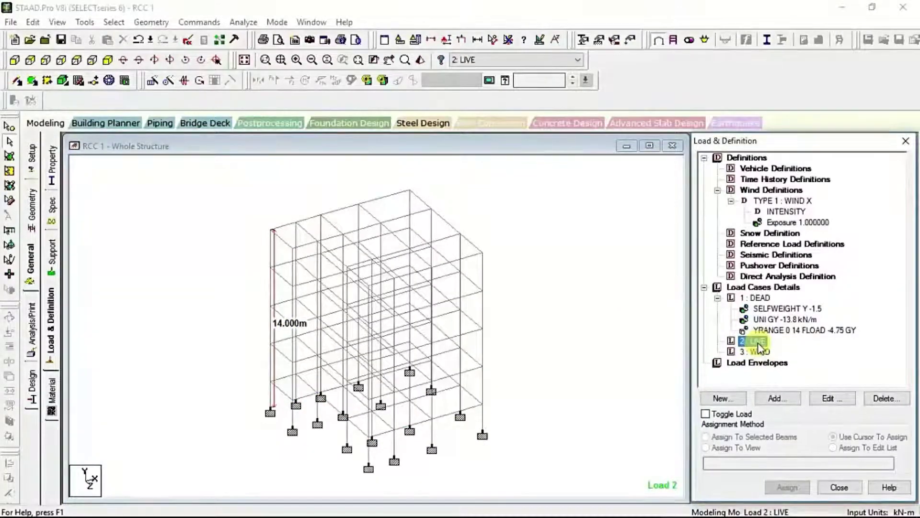
click(778, 398)
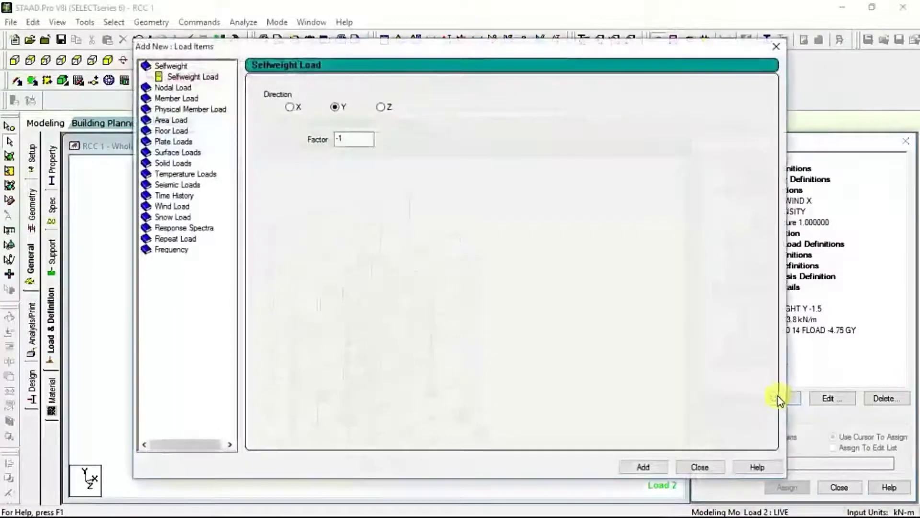
click(171, 130)
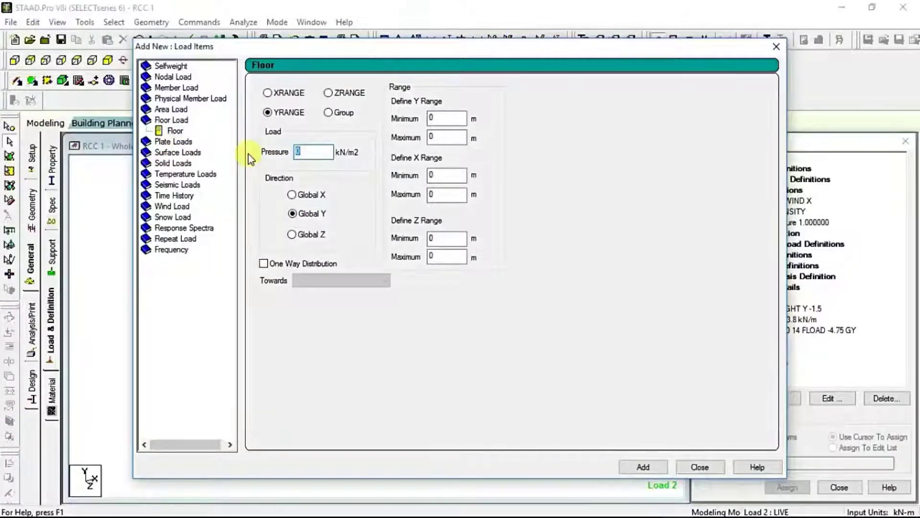
text(-)
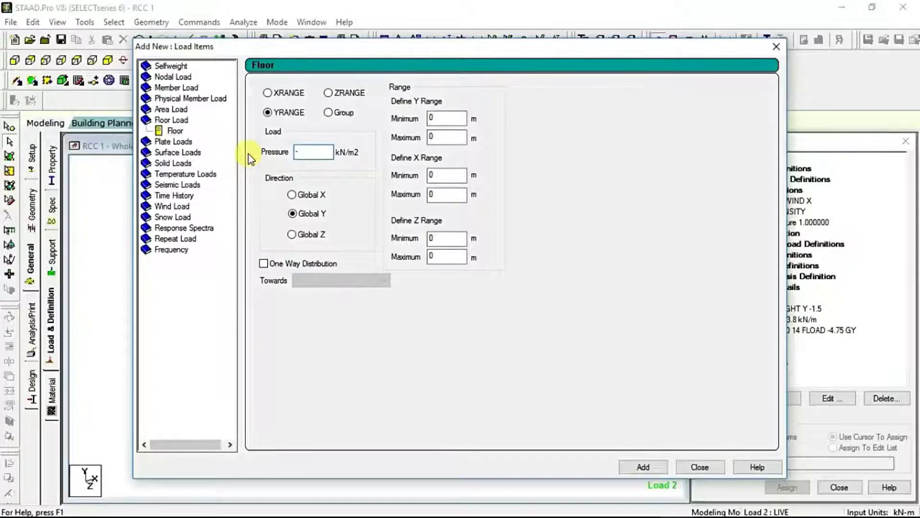
text(4)
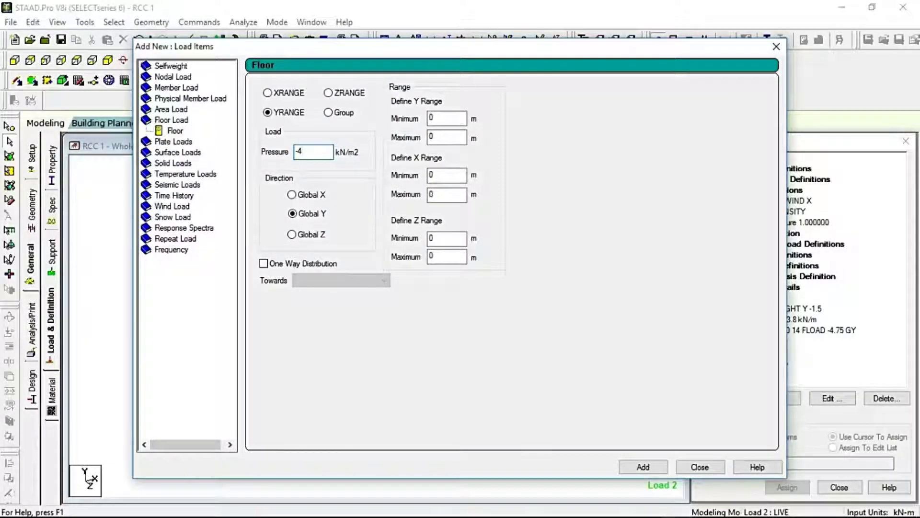
double_click(448, 138)
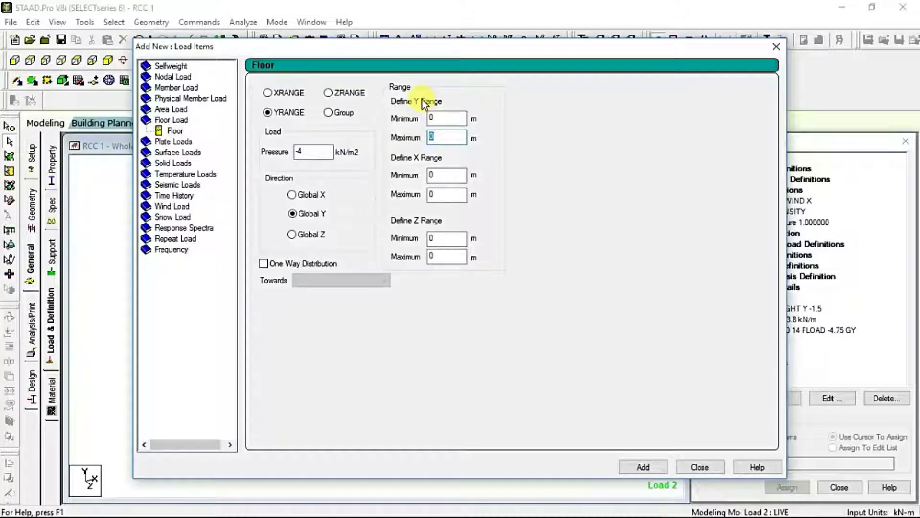
text(14)
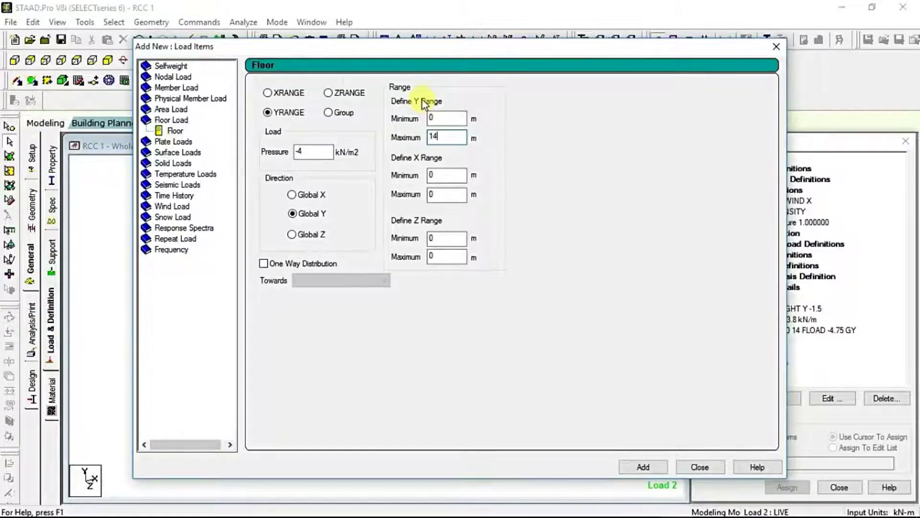
click(650, 466)
click(696, 468)
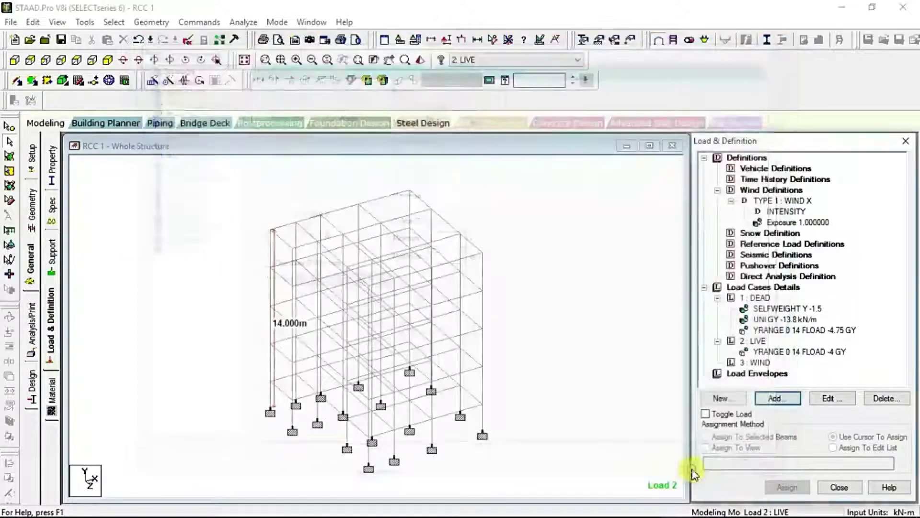
click(781, 352)
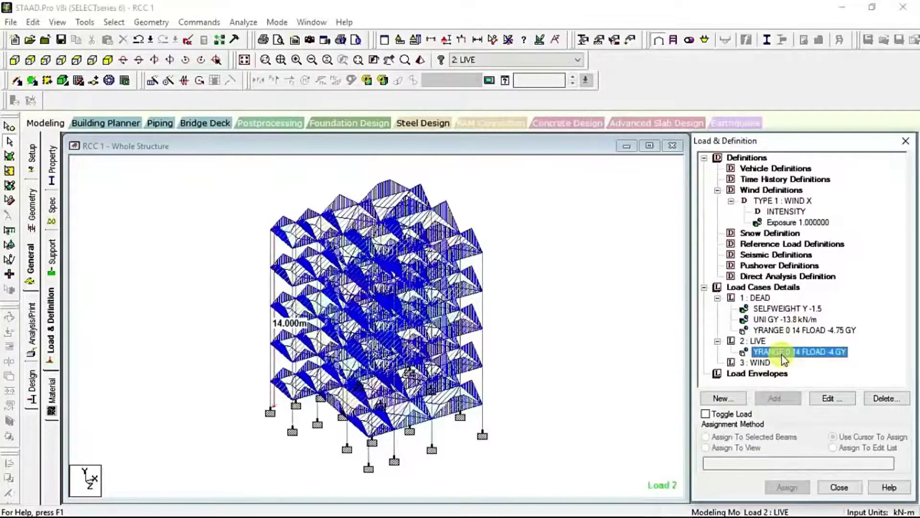
Step: Add a type 1 wind load on the X windward face to the WIND case with factor 1 and a 0 to 14 m Y range
click(759, 365)
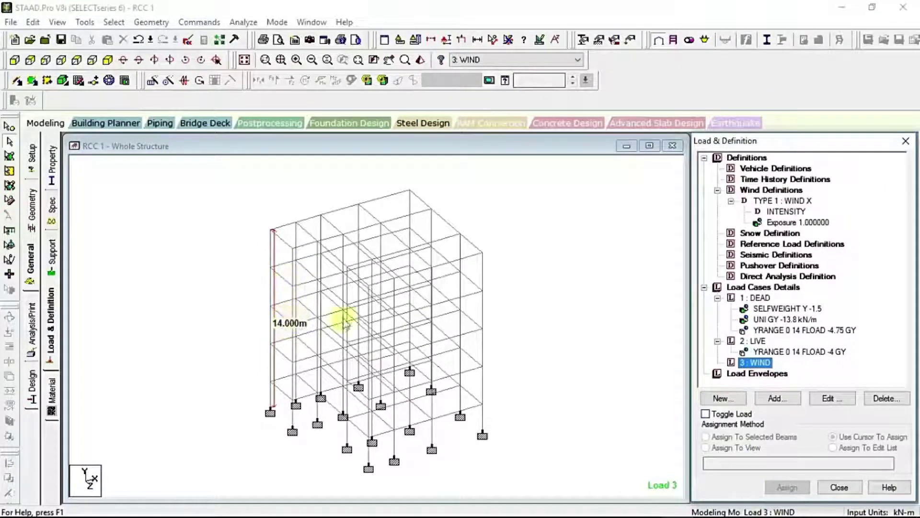
click(772, 398)
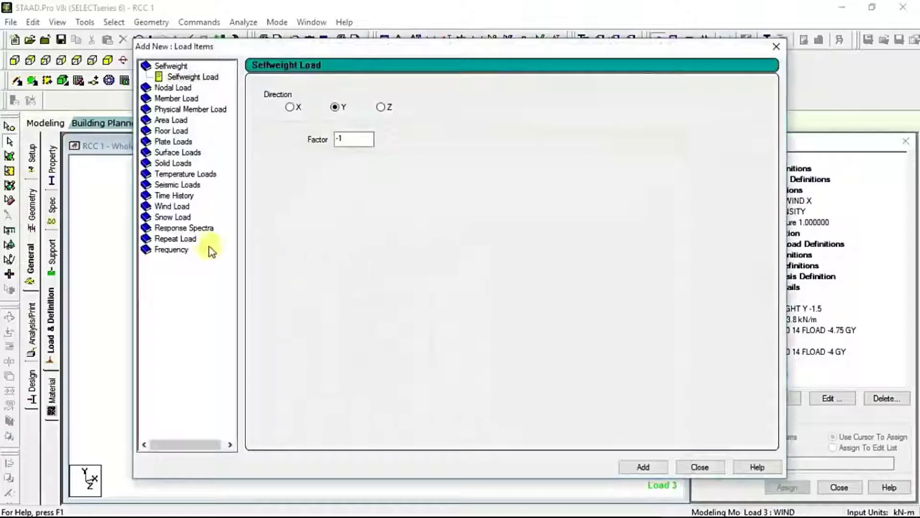
click(162, 206)
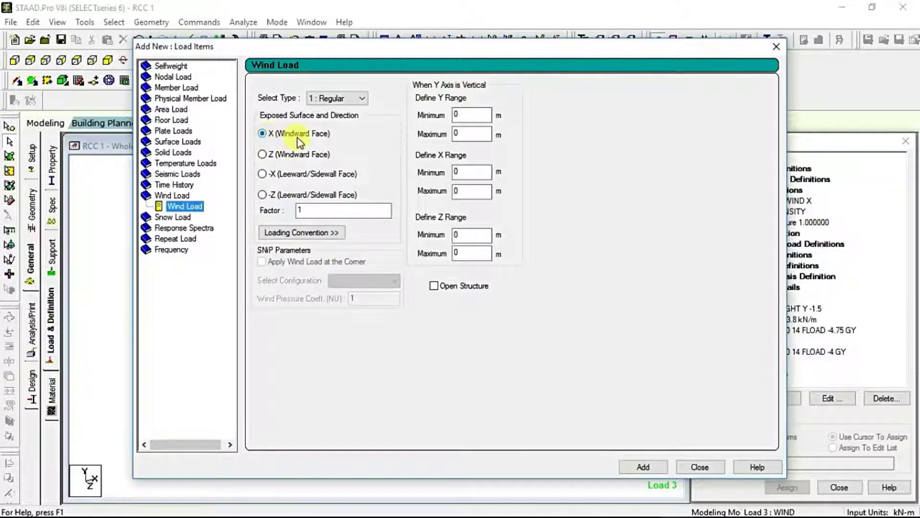
double_click(459, 134)
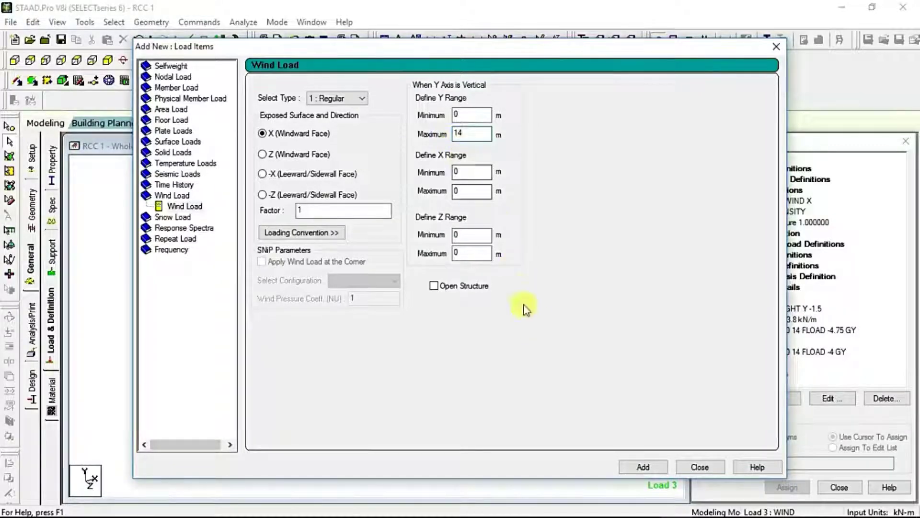
drag(492, 47, 588, 51)
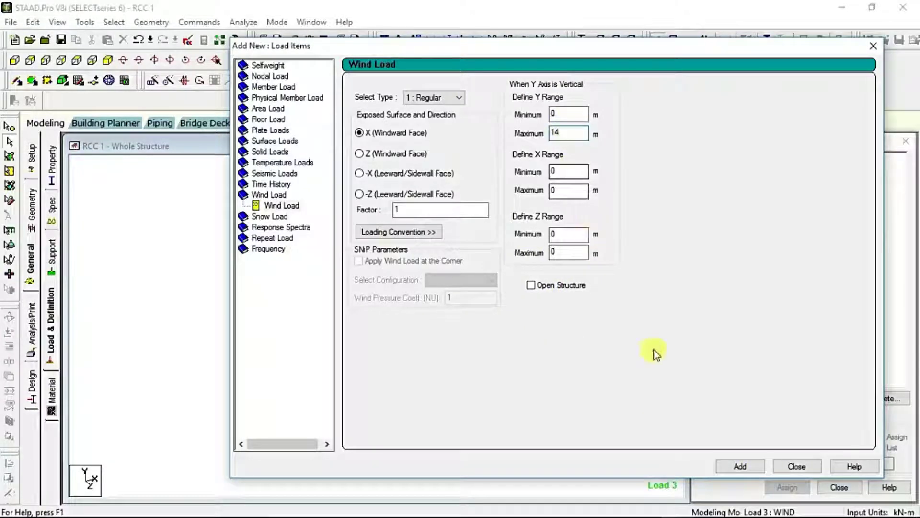
click(740, 466)
click(795, 467)
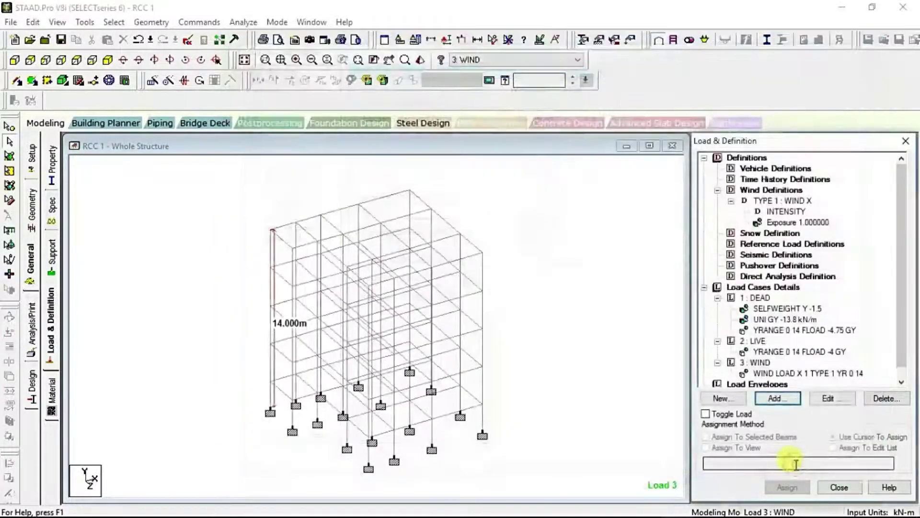
Step: Review the wind, live floor, dead floor, uniform member and selfweight loads on the structure, then clear the load selection
click(777, 374)
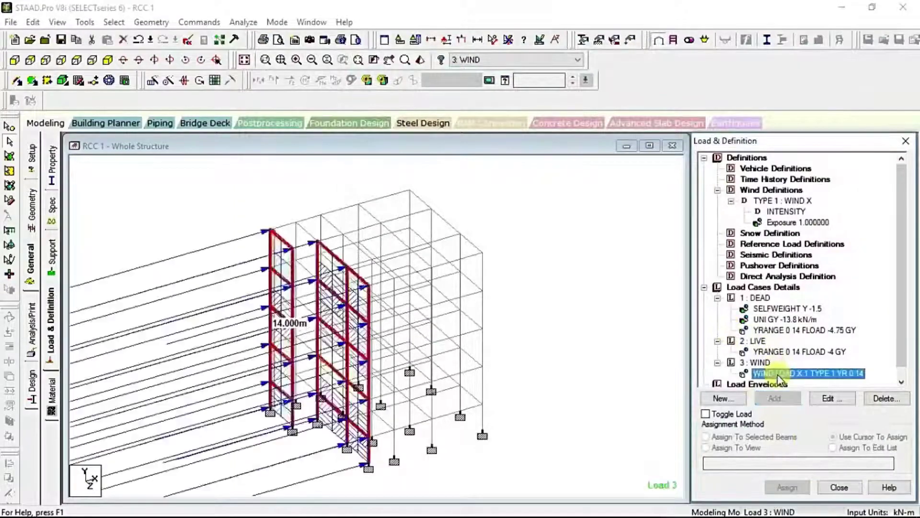
click(772, 352)
click(773, 331)
click(771, 319)
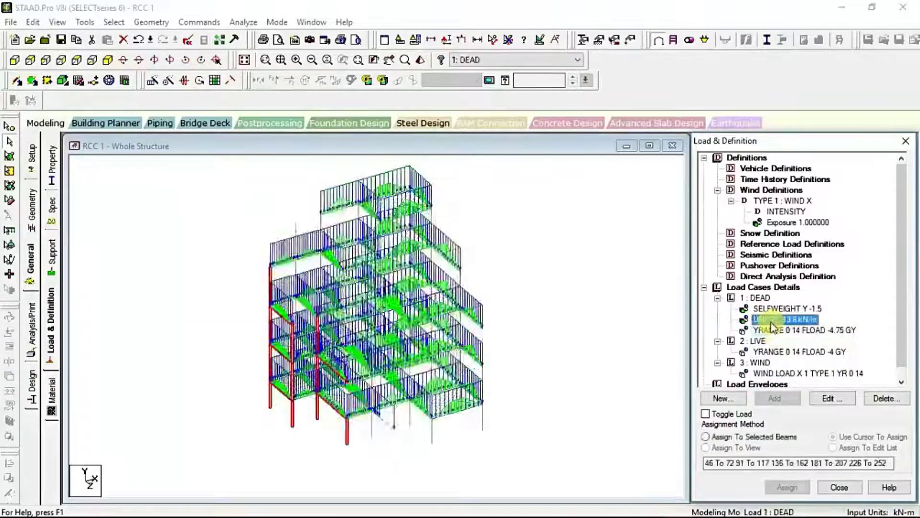
click(769, 309)
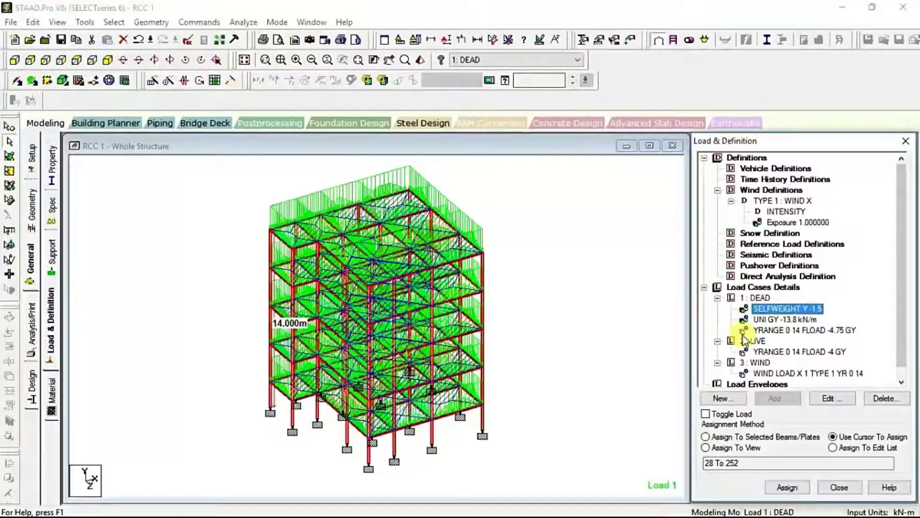
click(544, 335)
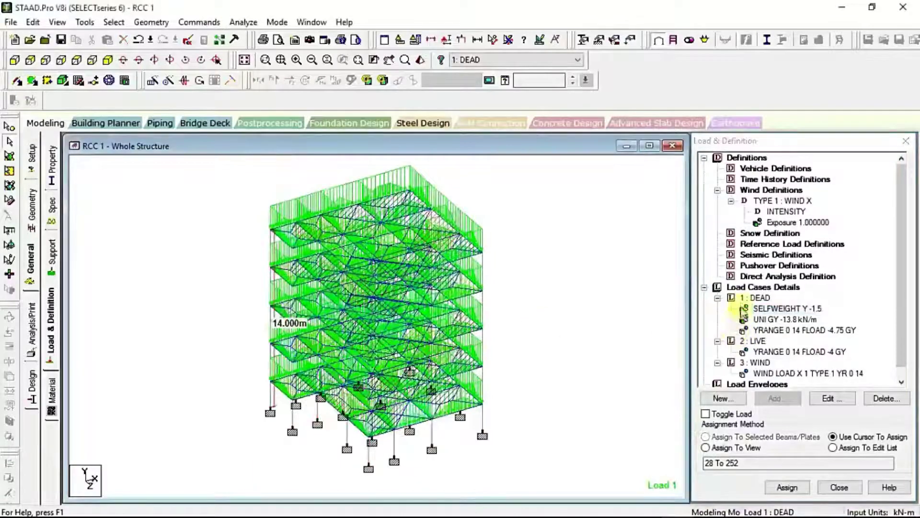